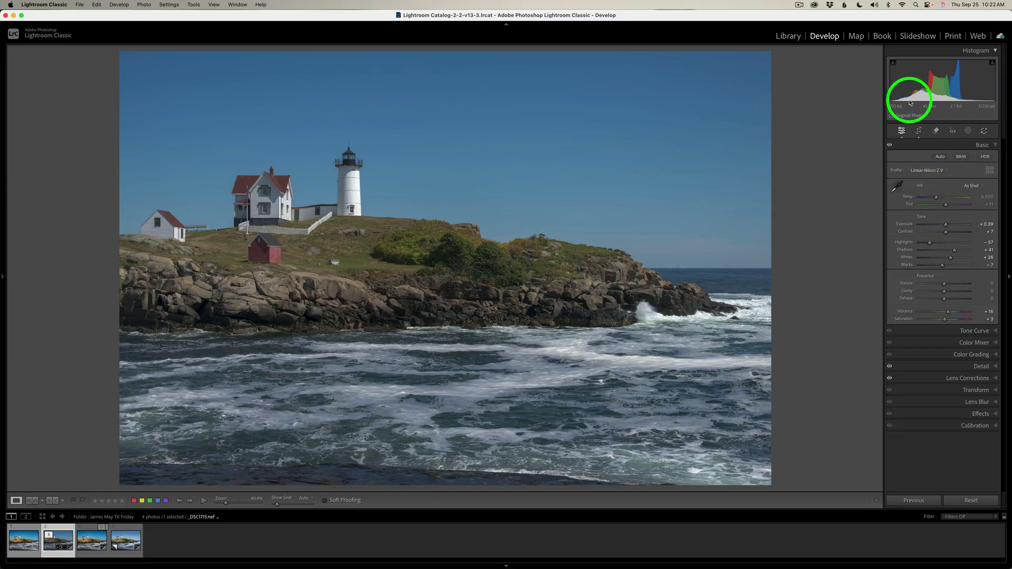
- Review the raw photo's denoise, lens correction and crop-and-straighten settings without changing them
left_click(957, 369)
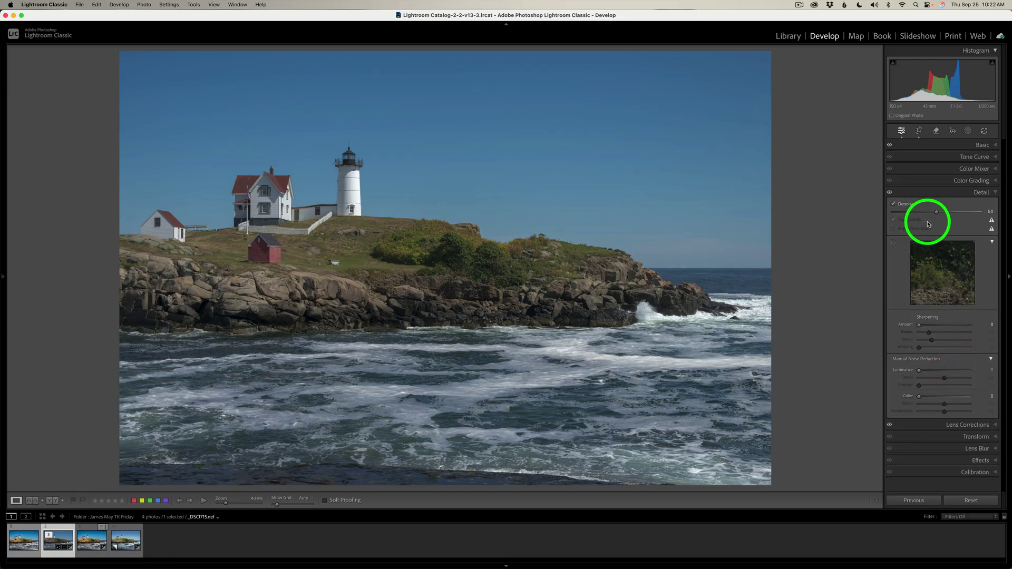
left_click(961, 430)
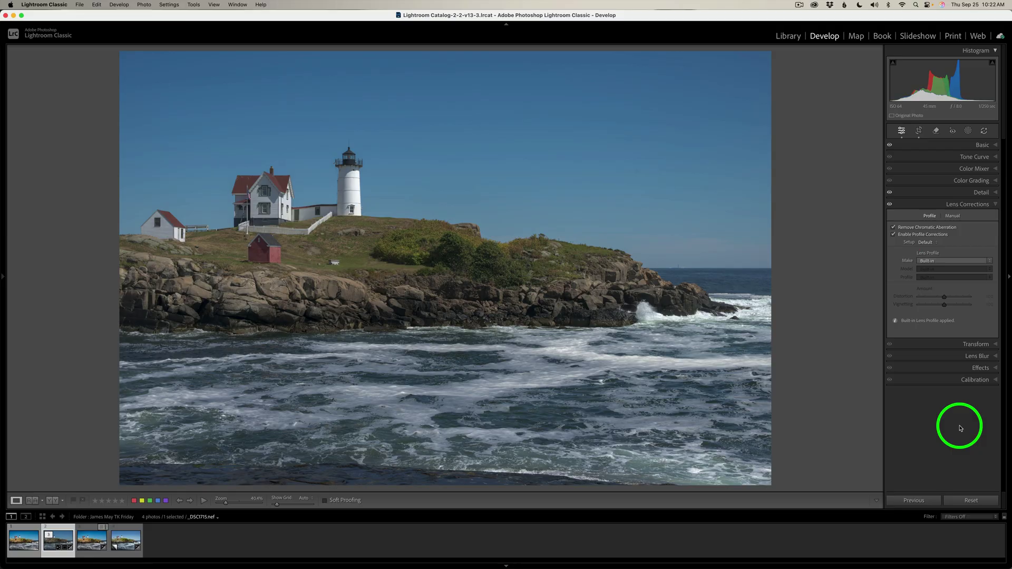
left_click(914, 228)
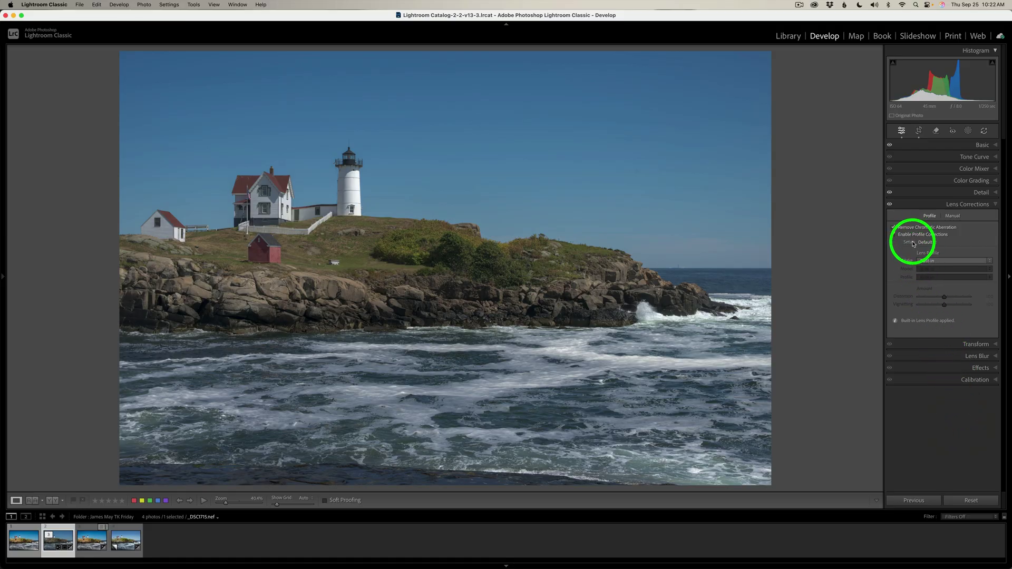
left_click(926, 204)
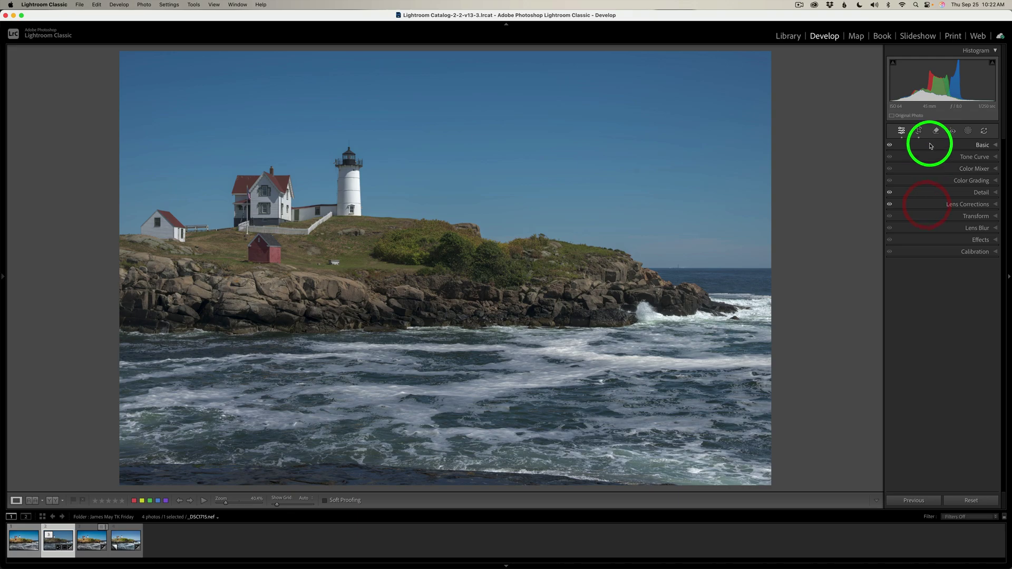
left_click(918, 131)
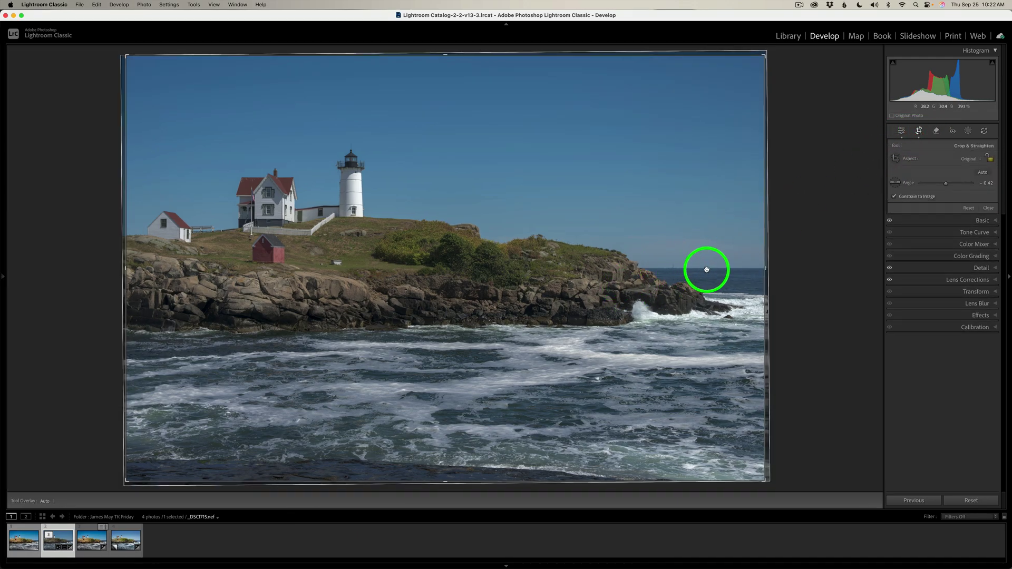
left_click(901, 131)
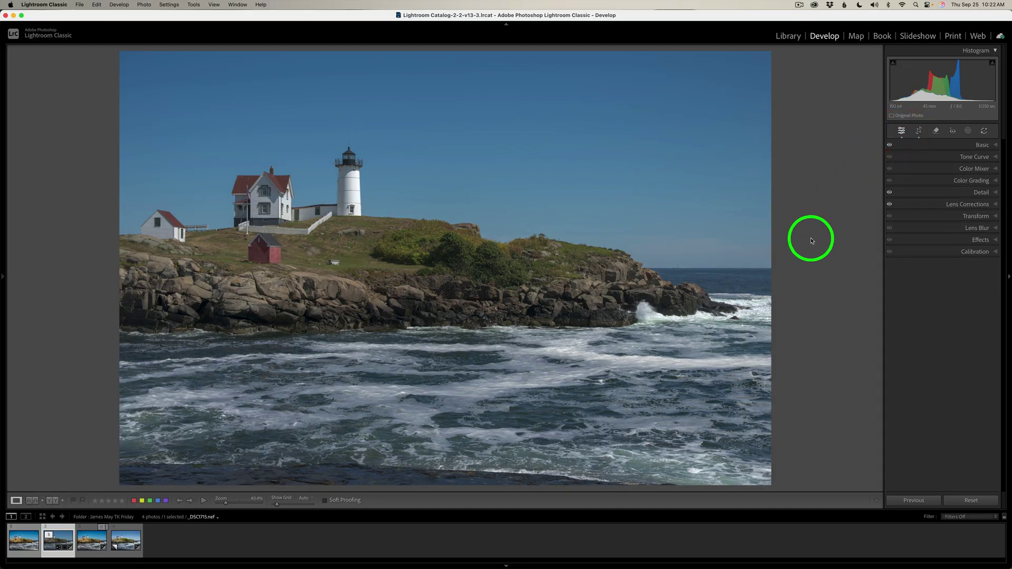
- Send the lighthouse photo _DSC1715 from Lightroom Classic to Adobe Photoshop 2025 for editing
right_click(660, 195)
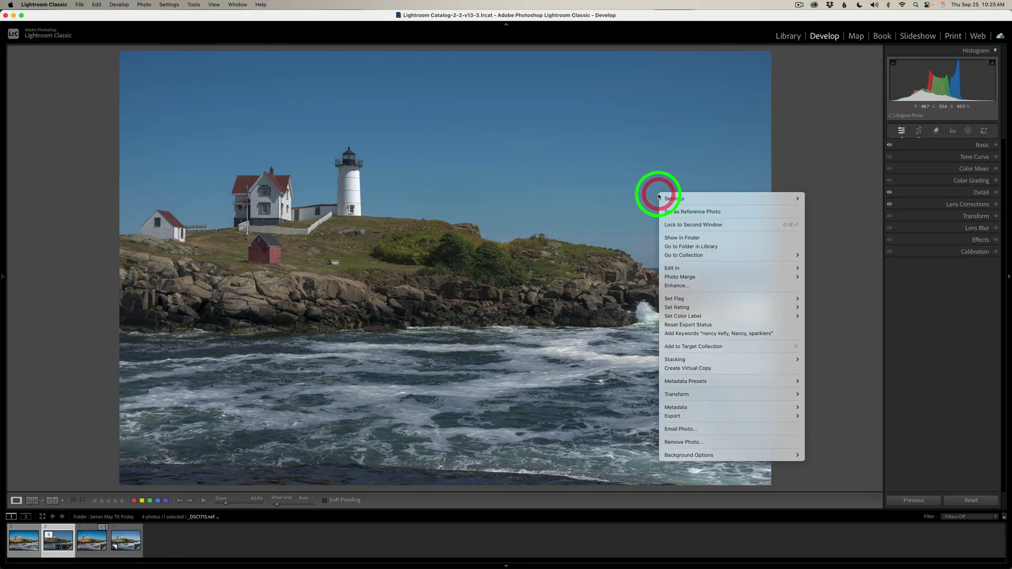
mouse_move(736, 269)
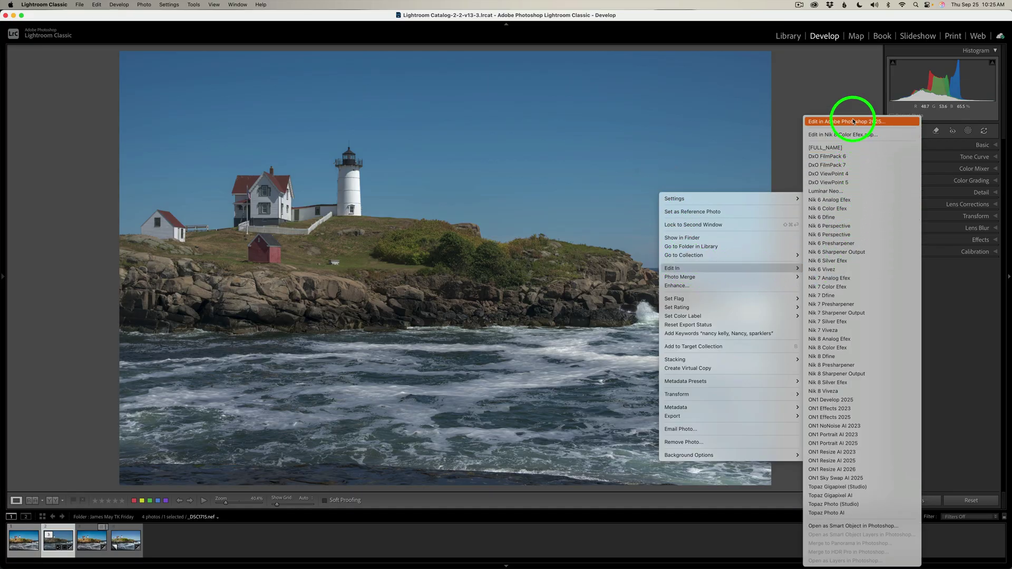
left_click(853, 121)
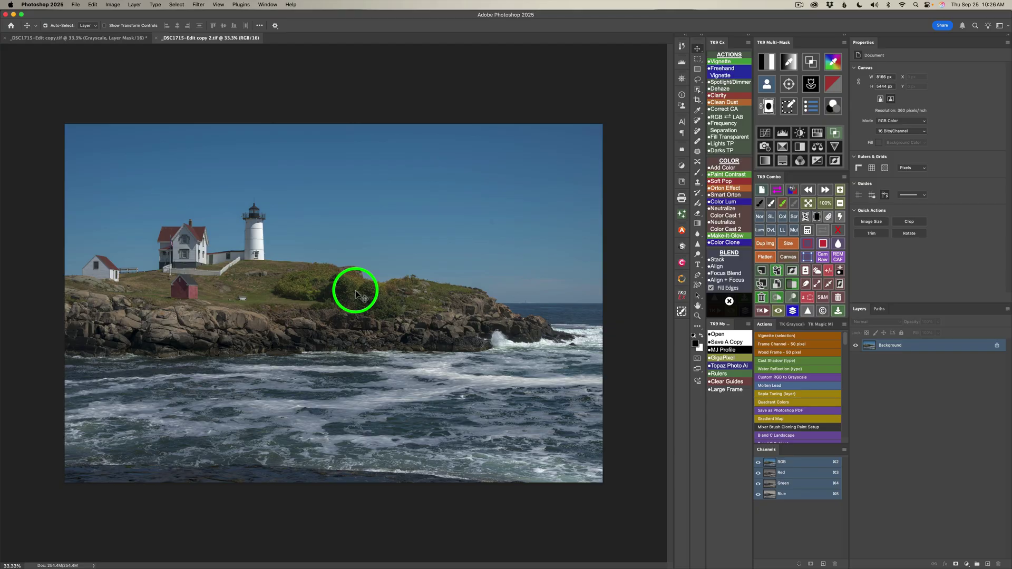
- In Finder, browse the TK9 V3 download to the TK9 Example Actions folder and preview TK9 Example Actions.pdf
scroll(799, 345, "down", 4)
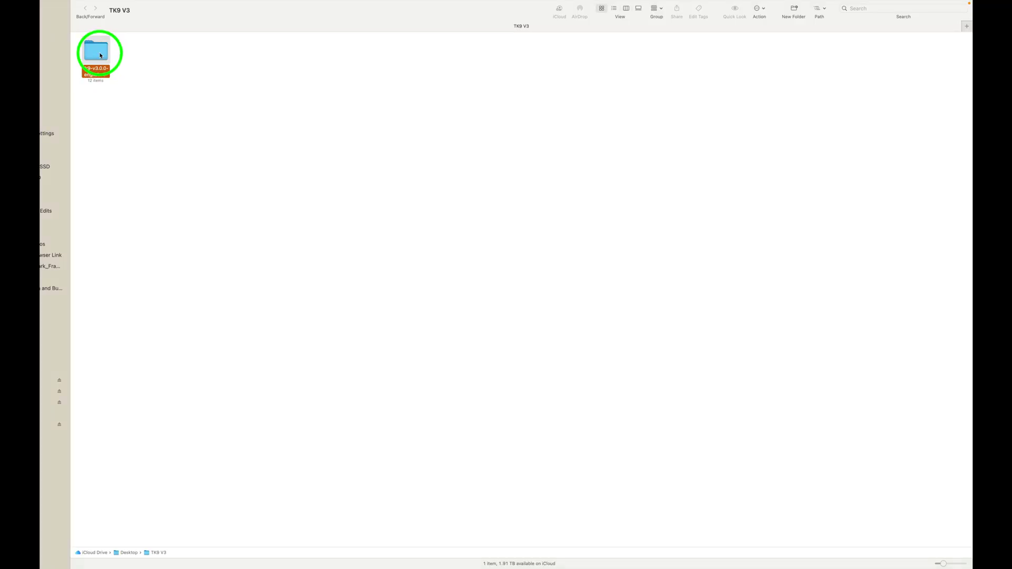
left_click(100, 54)
double_click(183, 52)
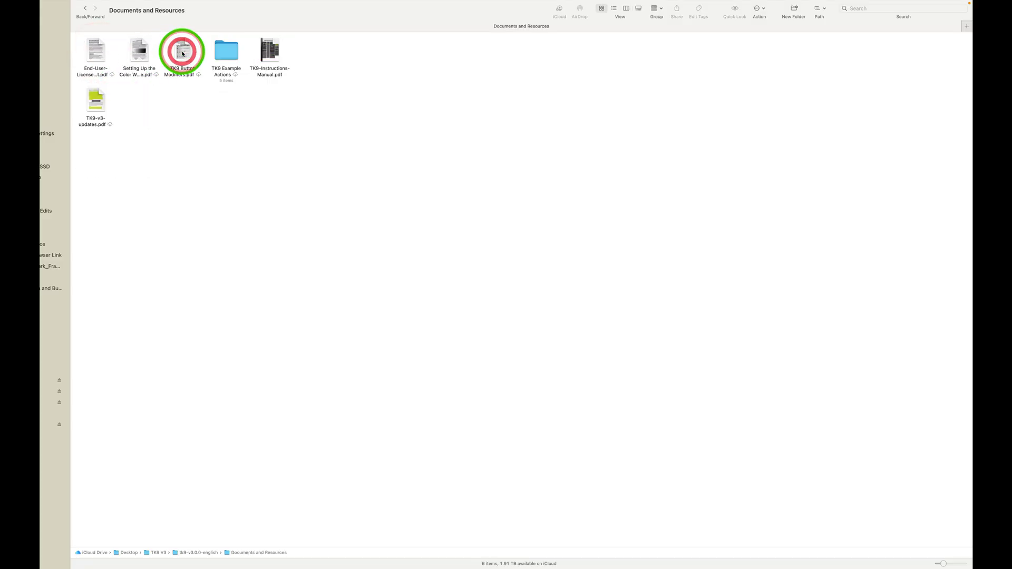
double_click(227, 52)
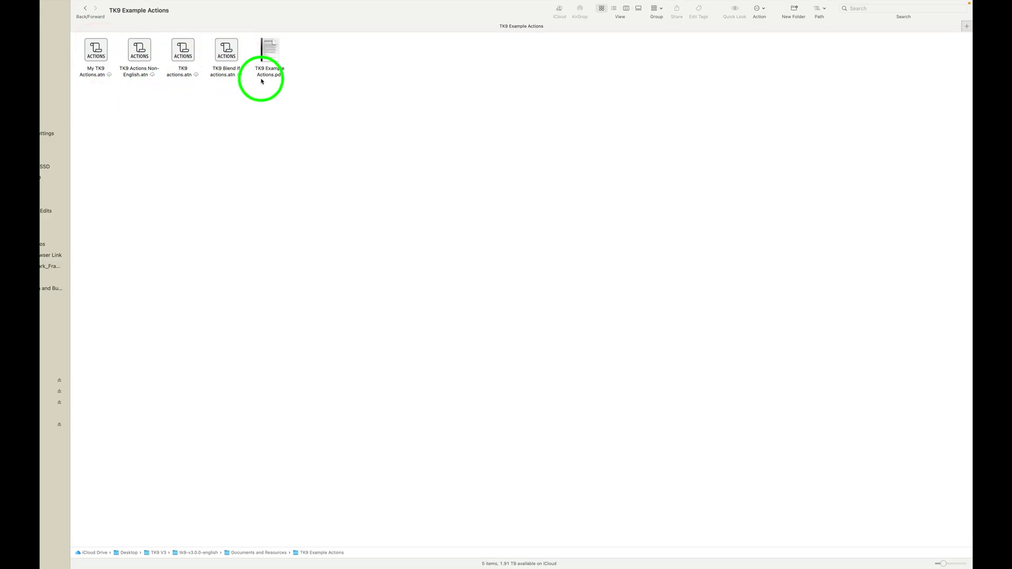
left_click(268, 49)
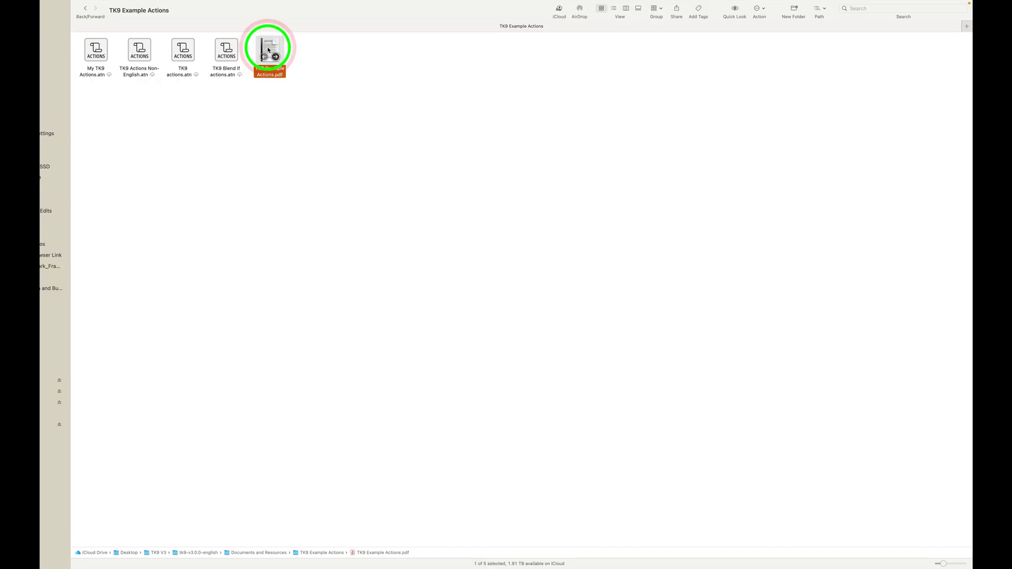
key("space")
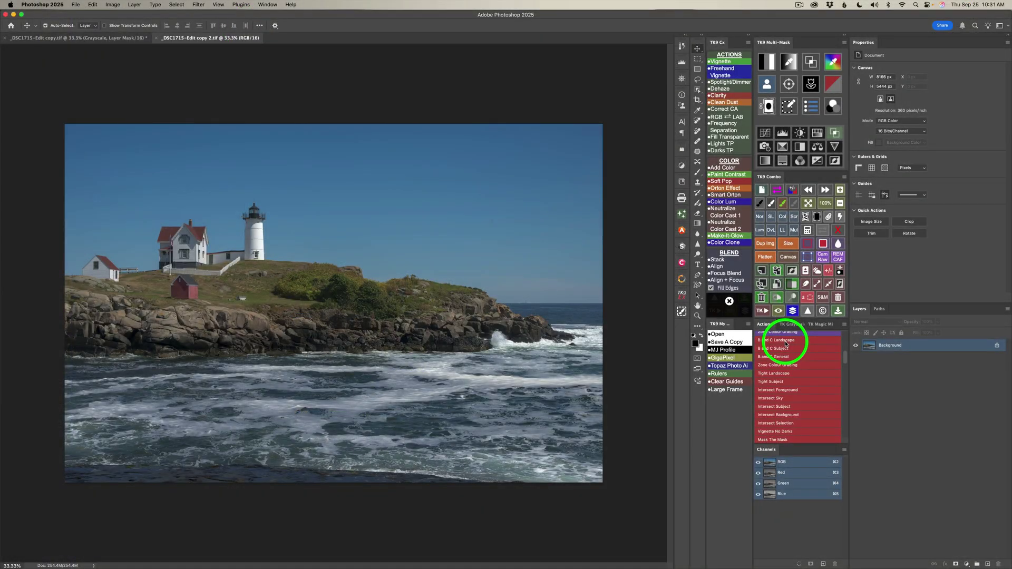
- Run the B and C Landscape action on the photo in Photoshop and select the BC Foreground (TK) layer
left_click(785, 342)
left_click(913, 360)
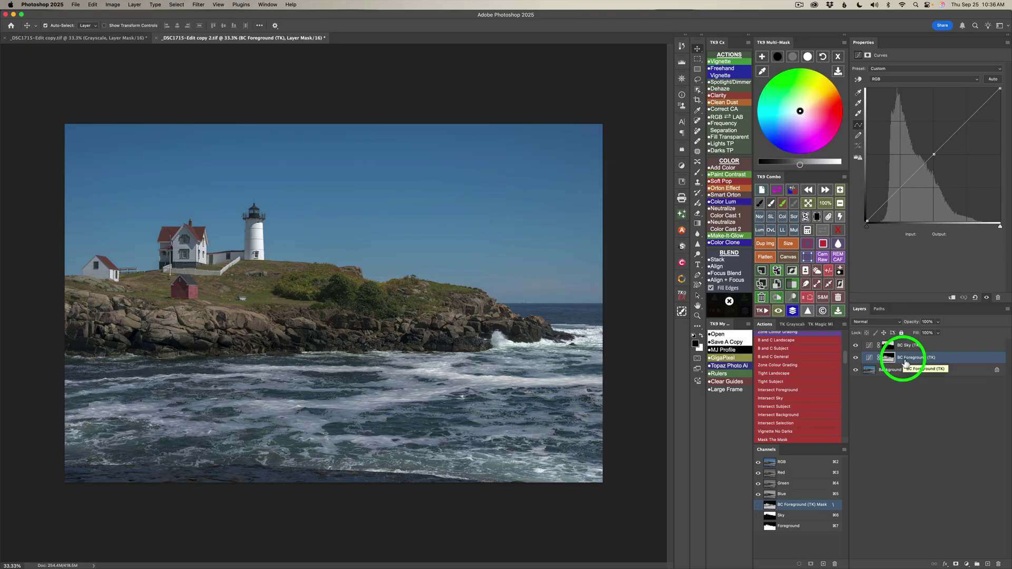
- Brighten the foreground layer's midtones to B=48 and warm them with hue 40 and saturation 24
left_click(794, 59)
left_click(801, 164)
left_click_drag(801, 164, 831, 166)
left_click(813, 165)
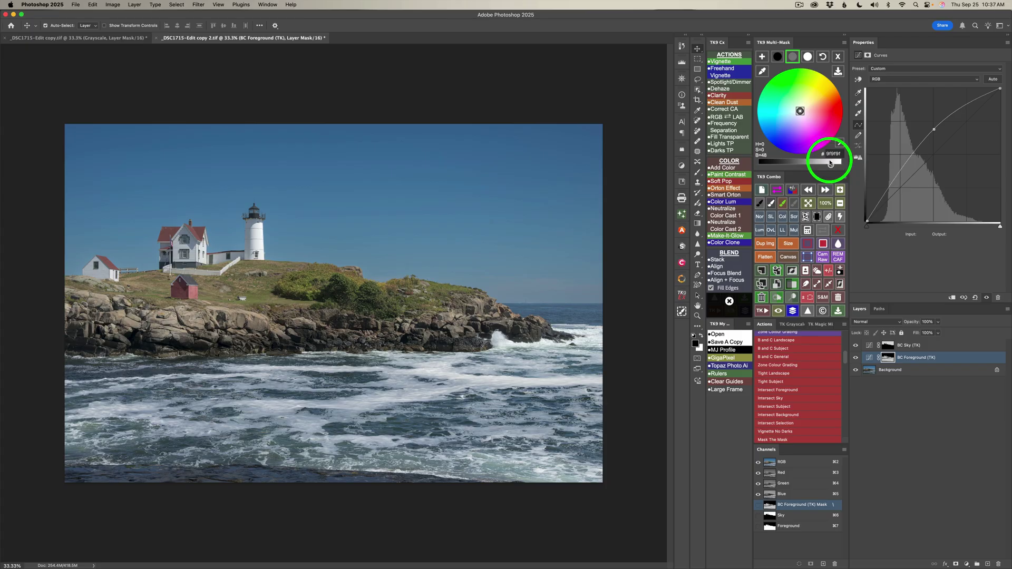
left_click(806, 105)
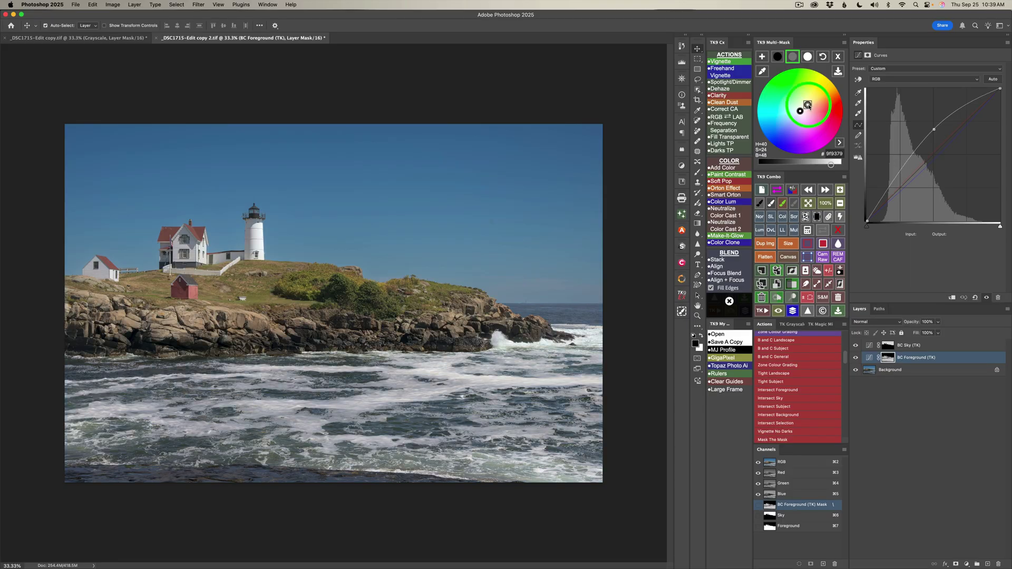
- Darken the foreground layer's shadows to B=-21 and compare the image with and without that layer
left_click(779, 58)
left_click(799, 165)
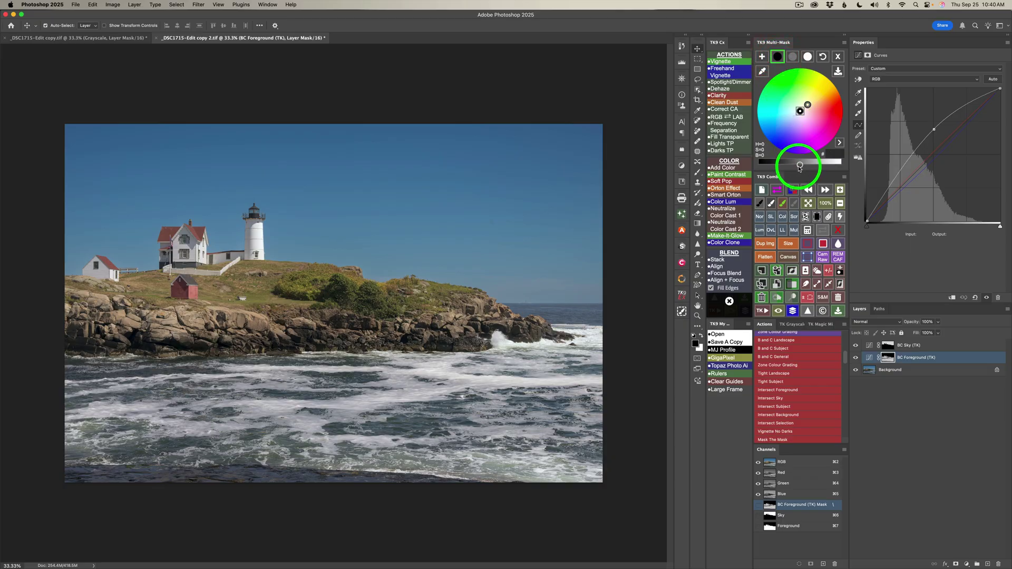
left_click_drag(799, 167, 787, 167)
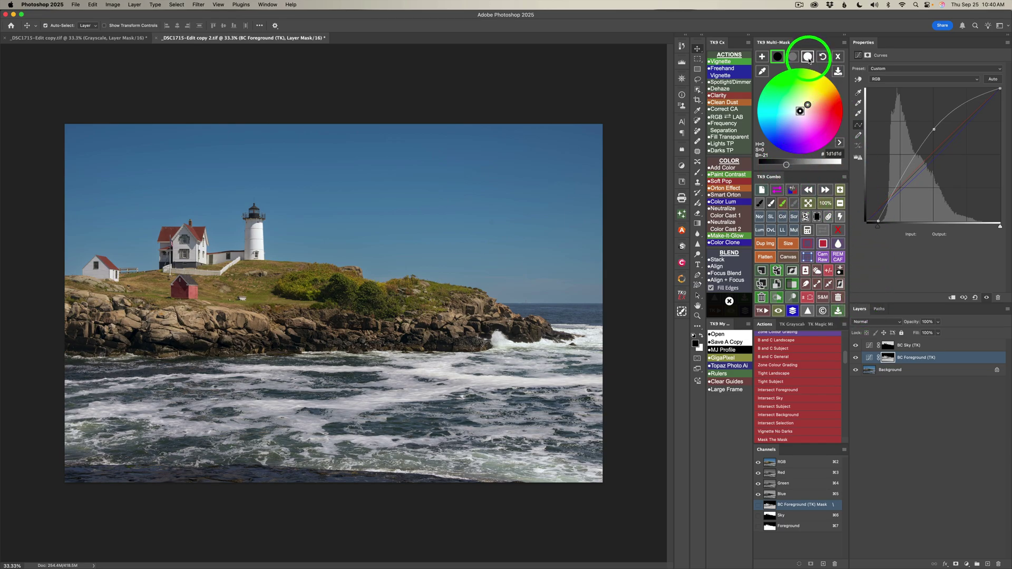
left_click(856, 357)
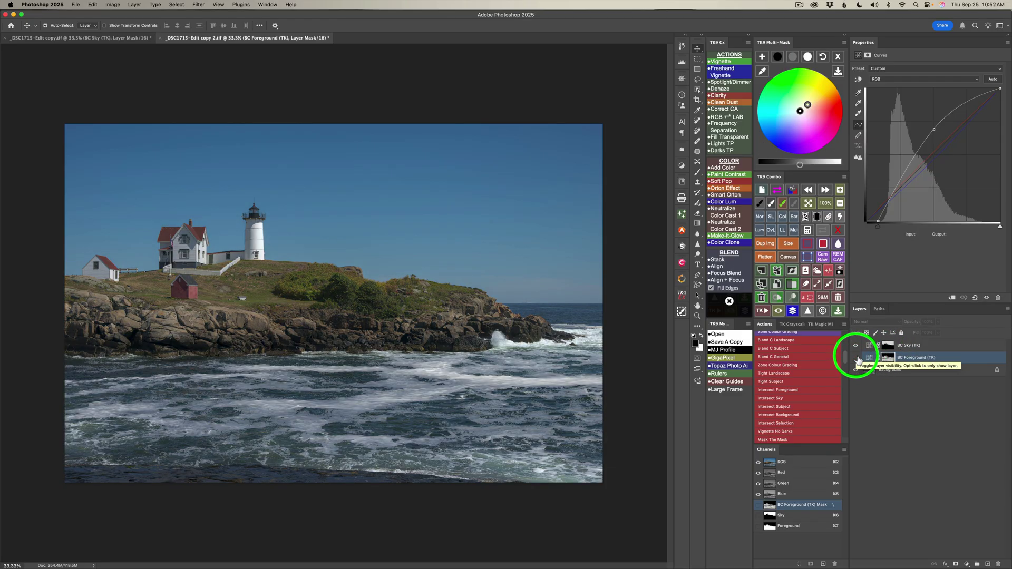
left_click(856, 358)
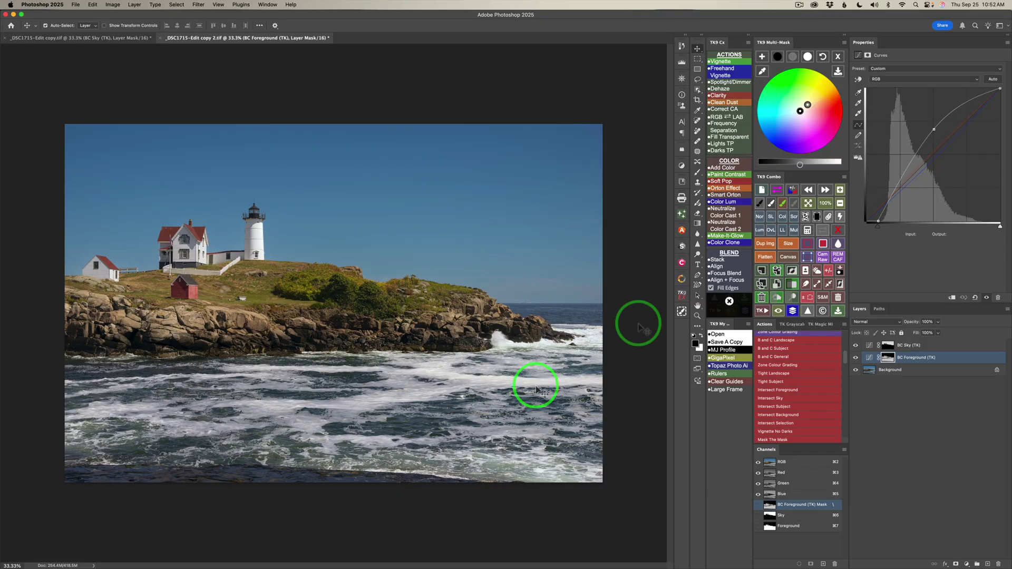
- Put the BC Foreground (TK) layer in a group with a white mask and choose a black brush at 10% opacity
left_click(795, 285)
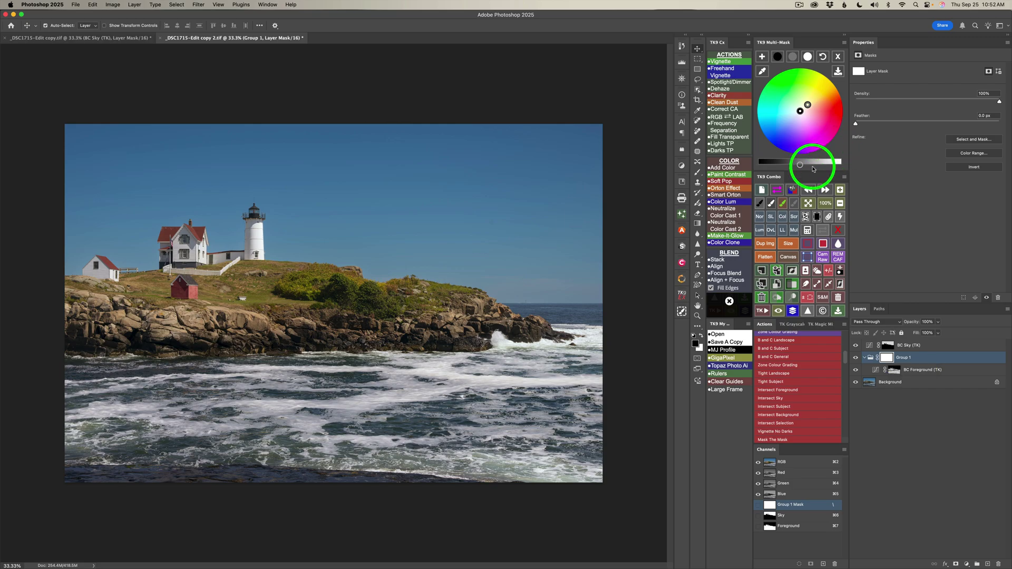
left_click(760, 203)
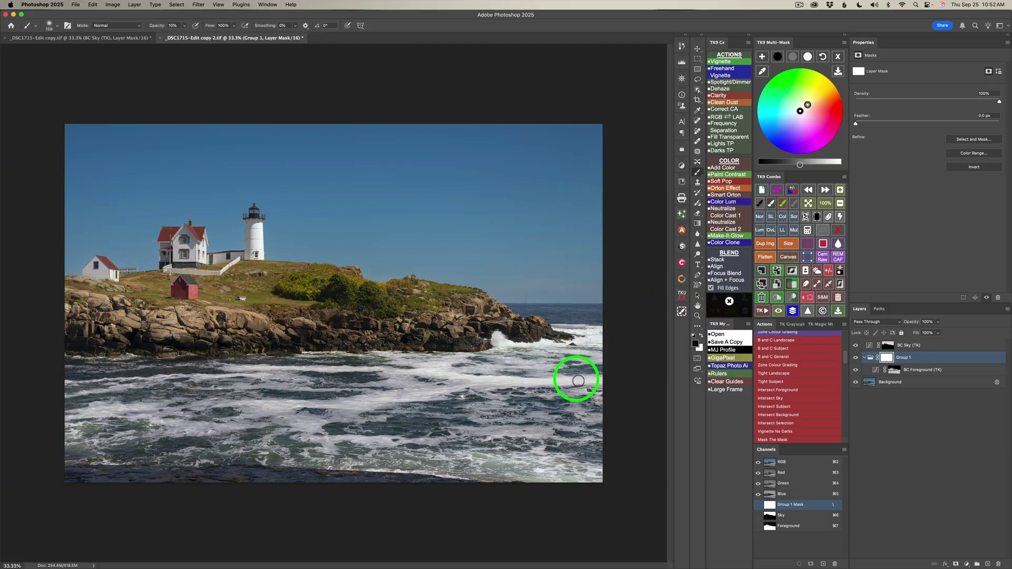
- Paint black at 10% opacity on the group mask over the bright breaking wave and sea foam, and check the strokes in mask view
mouse_move(565, 327)
left_mouse_down()
mouse_move(582, 329)
mouse_move(564, 344)
mouse_move(574, 344)
mouse_move(560, 332)
mouse_move(598, 334)
mouse_move(531, 346)
left_mouse_up()
left_click(602, 338)
left_click_drag(592, 341, 576, 343)
mouse_move(495, 339)
left_mouse_down()
mouse_move(515, 355)
mouse_move(549, 346)
mouse_move(511, 341)
mouse_move(599, 338)
mouse_move(587, 379)
left_mouse_up()
left_click_drag(460, 386, 539, 384)
left_click_drag(429, 367, 479, 384)
mouse_move(380, 368)
left_mouse_down()
mouse_move(422, 371)
mouse_move(403, 402)
mouse_move(303, 411)
mouse_move(398, 396)
left_mouse_up()
left_click_drag(255, 402, 341, 406)
mouse_move(582, 334)
left_mouse_down()
mouse_move(553, 344)
mouse_move(469, 338)
left_mouse_up()
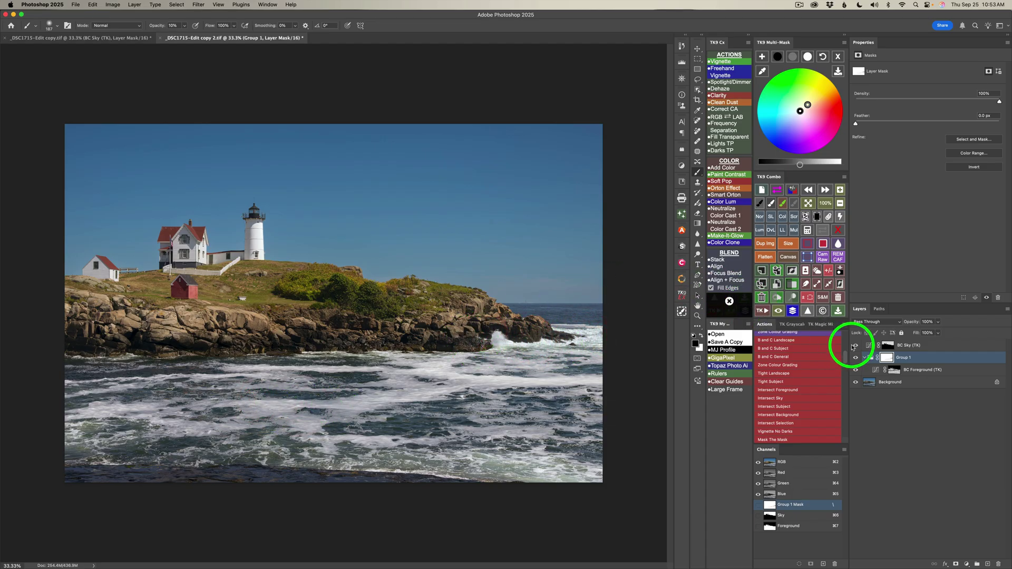
left_click(822, 231)
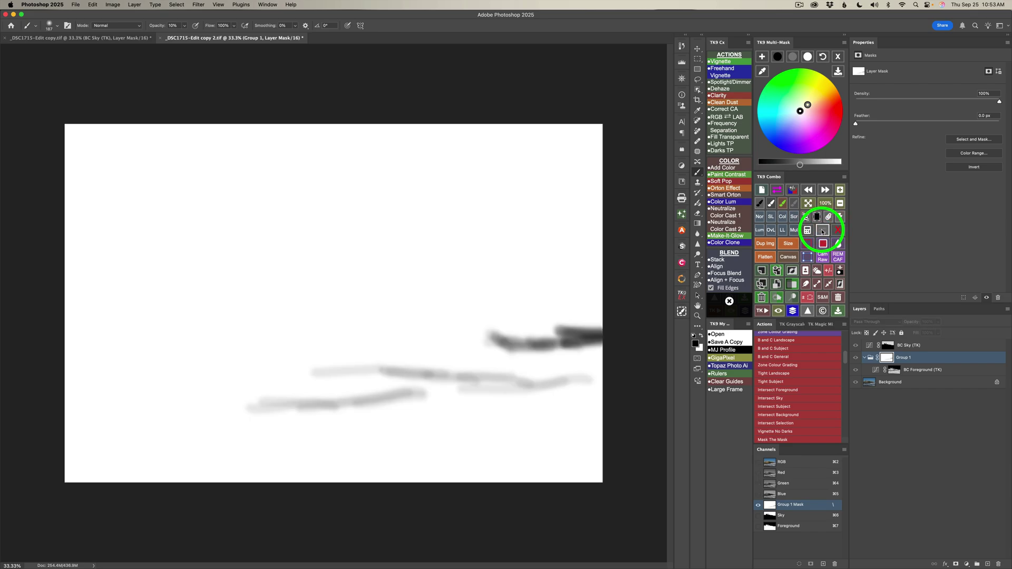
left_click(822, 231)
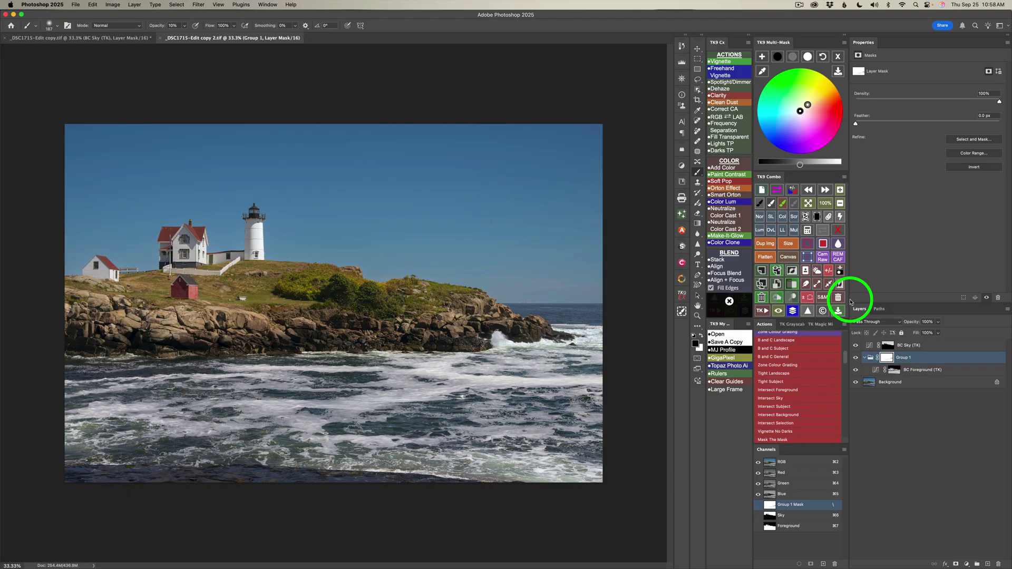
- Brighten the BC Sky (TK) layer's midtones to B=37 and tint them blue with hue 227 and saturation 36
left_click(948, 347)
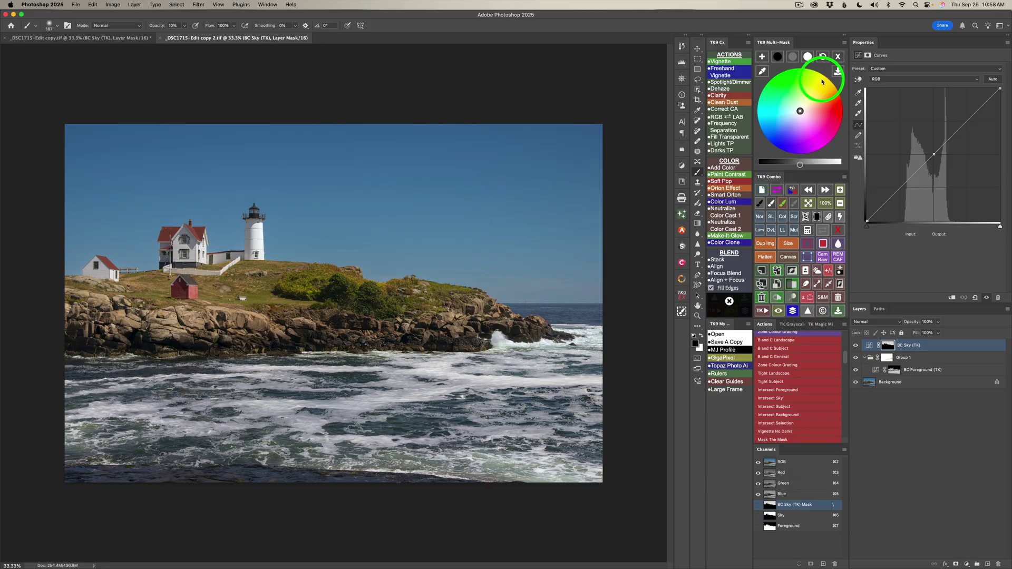
left_click(793, 58)
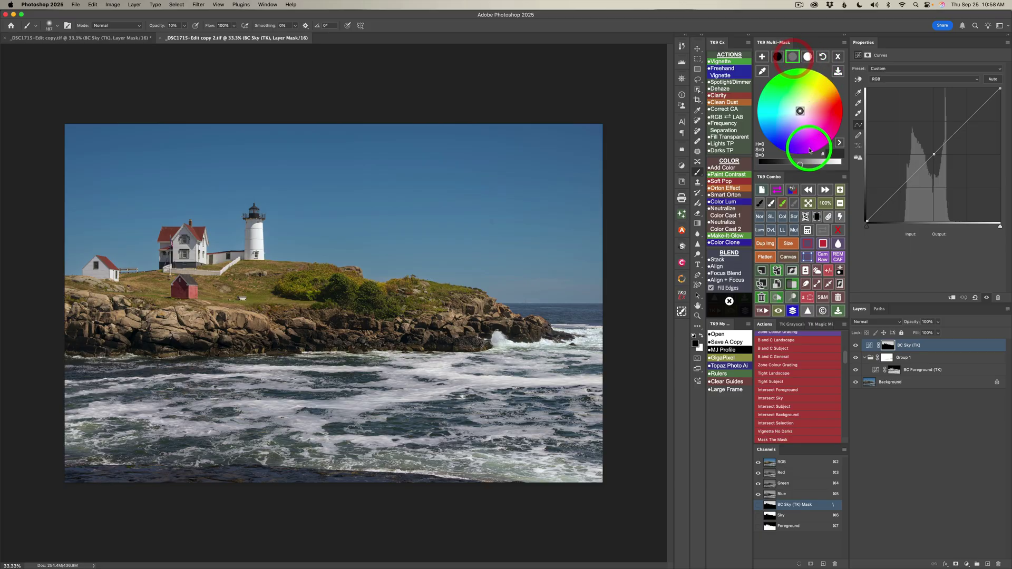
left_click_drag(800, 164, 825, 166)
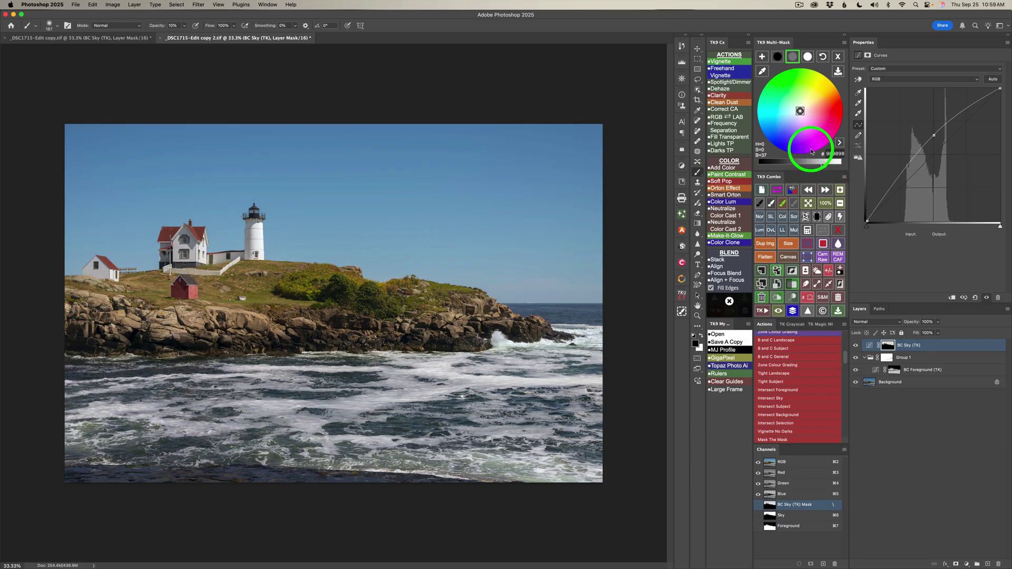
left_click(787, 125)
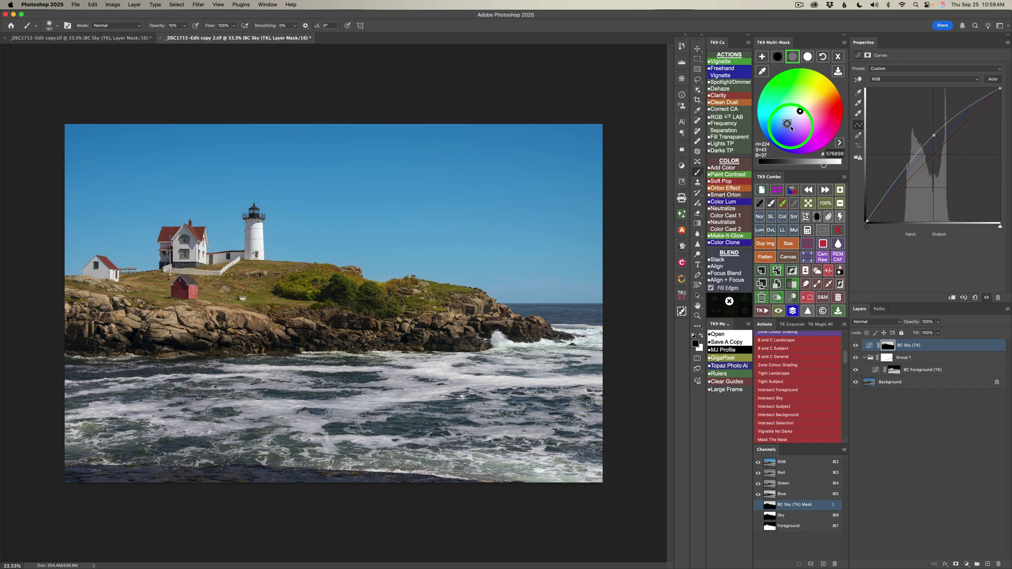
left_click(783, 123)
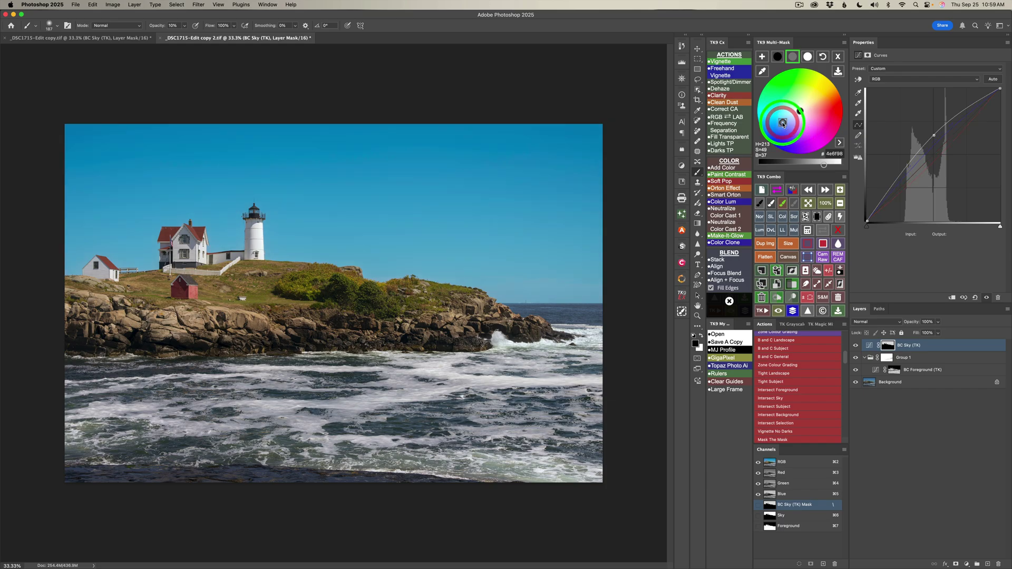
left_click(783, 121, "alt")
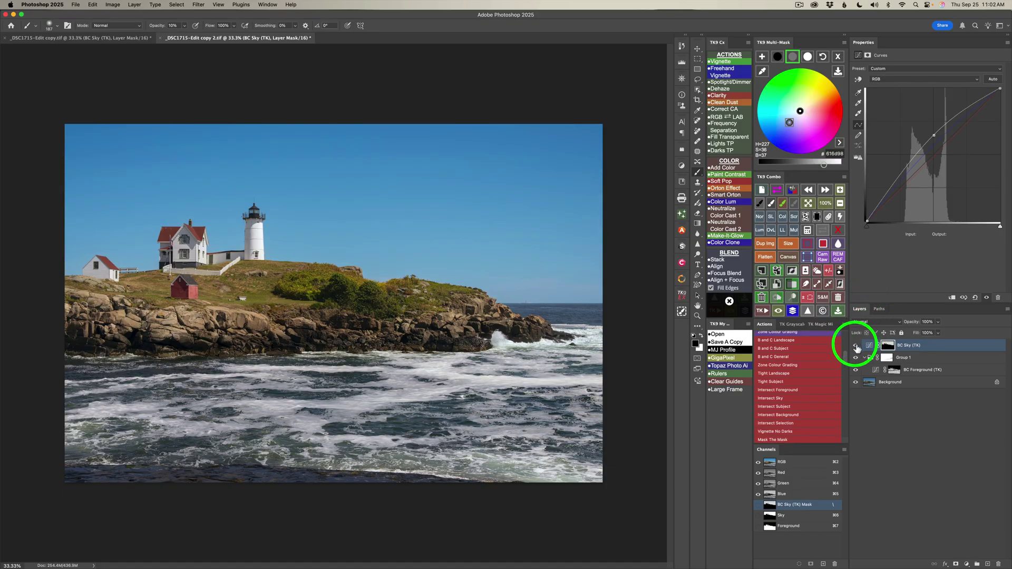
- Compare the image with and without the BC Sky (TK) layer, and compare the whole edit before and after
left_click(856, 346)
left_click(856, 347)
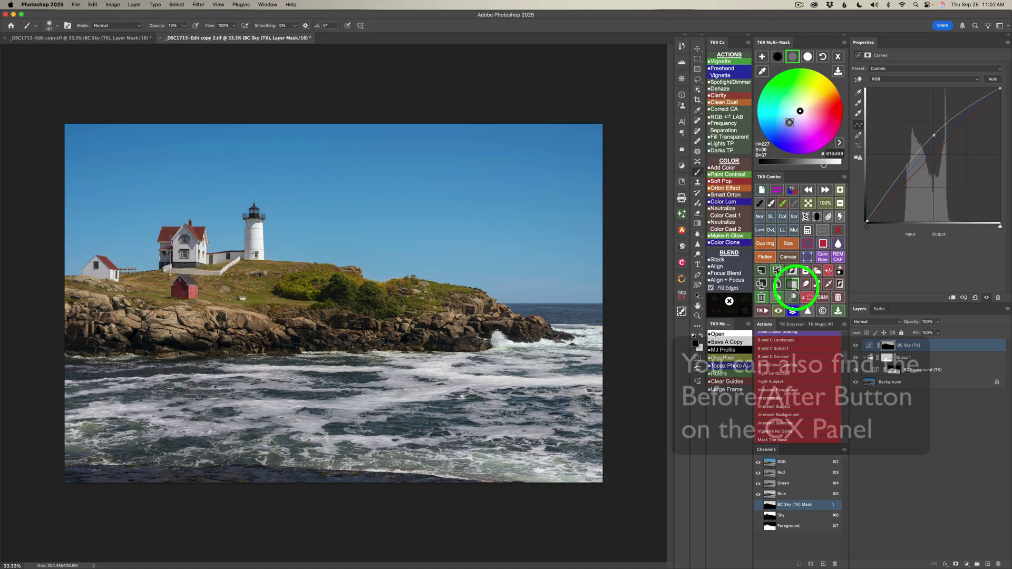
left_click(793, 311)
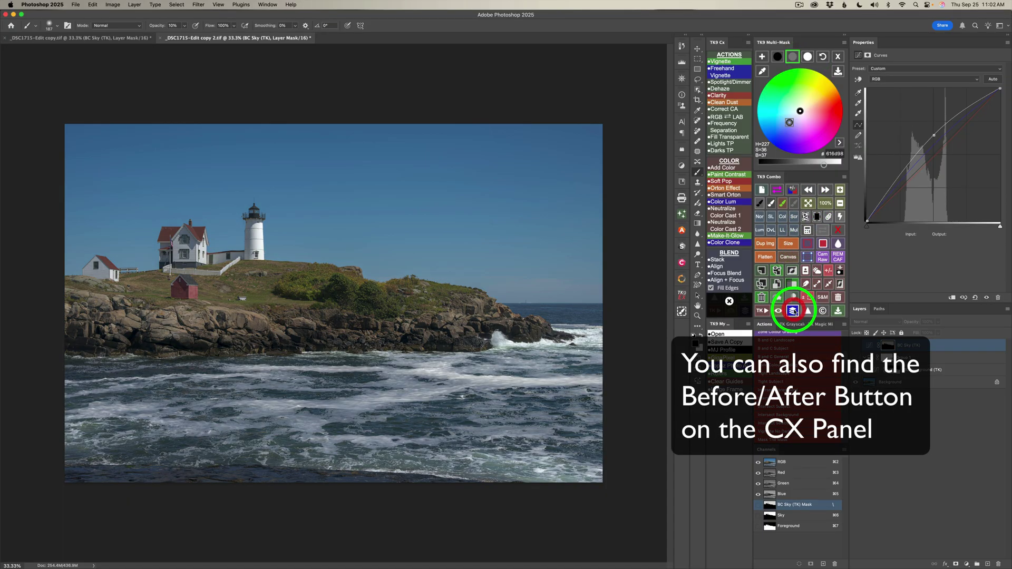
left_click(793, 311)
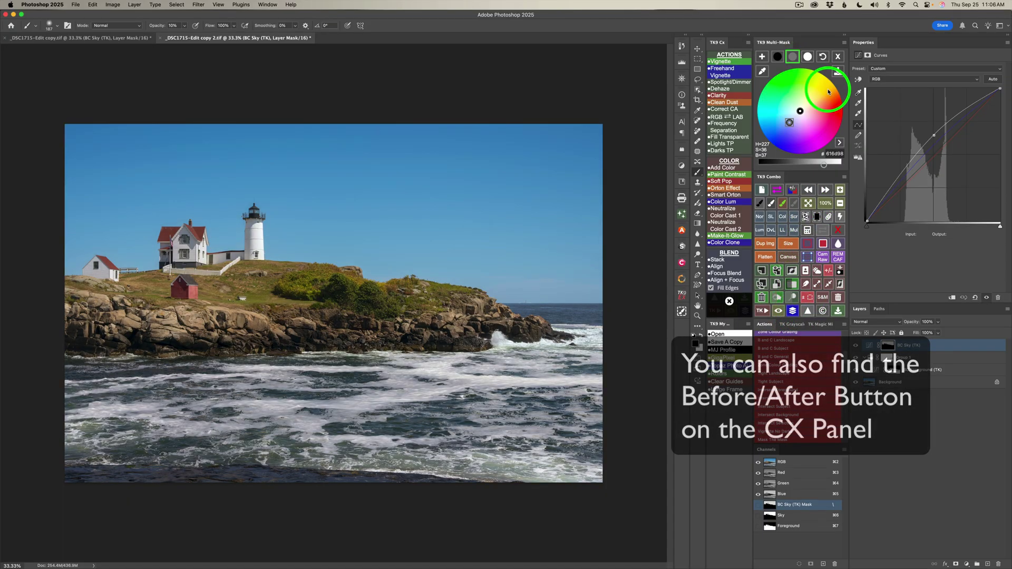
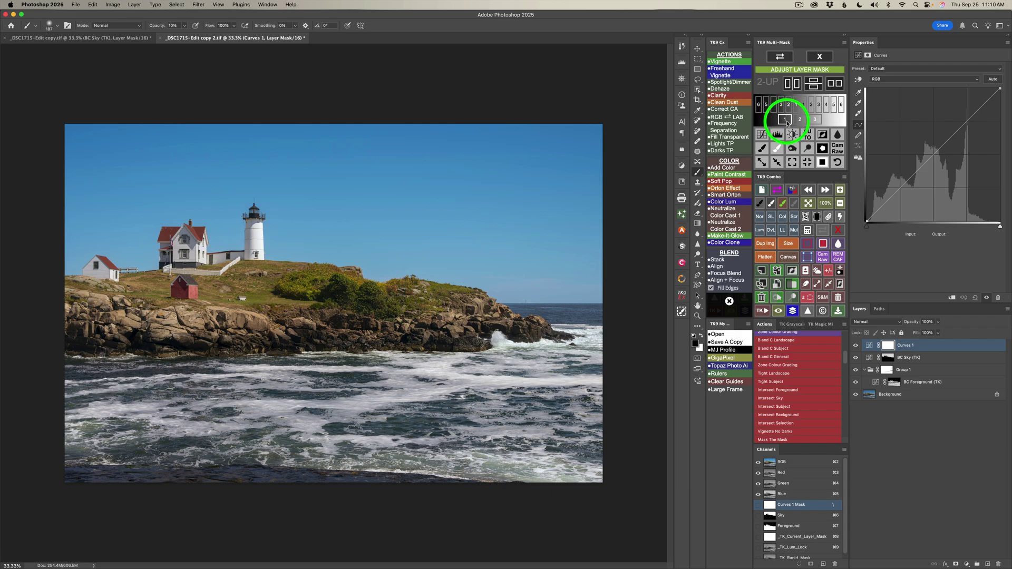
- Apply a midtones 1 mask to the Curves 1 layer and choose the Increase Contrast (RGB) curve preset
left_click(785, 120)
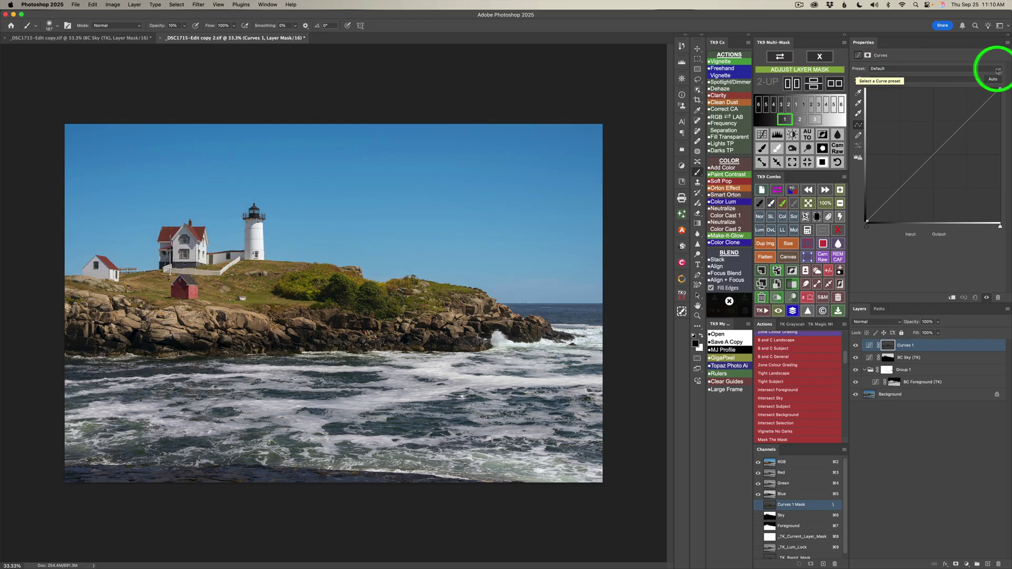
left_click(1000, 71)
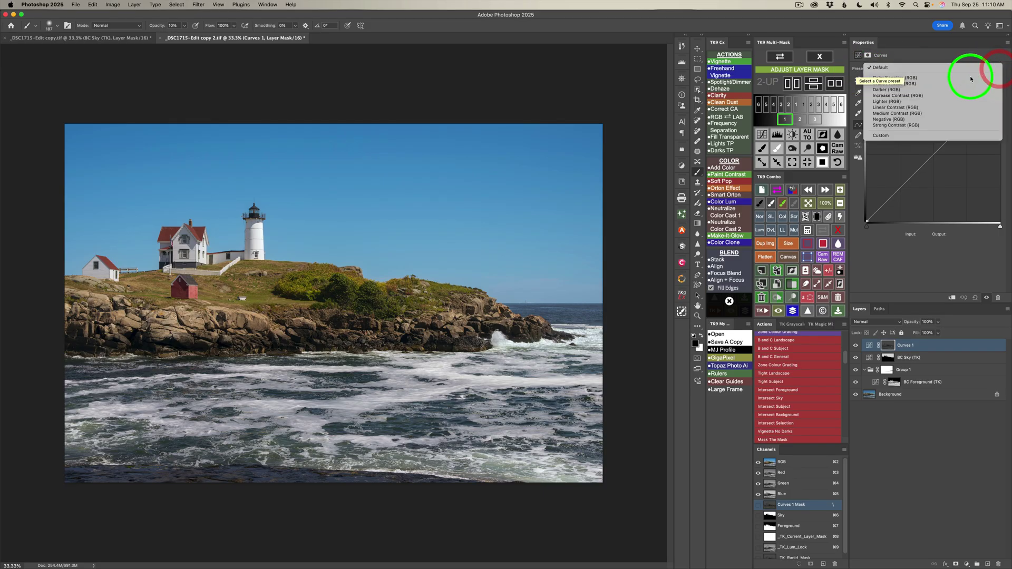
left_click(901, 97)
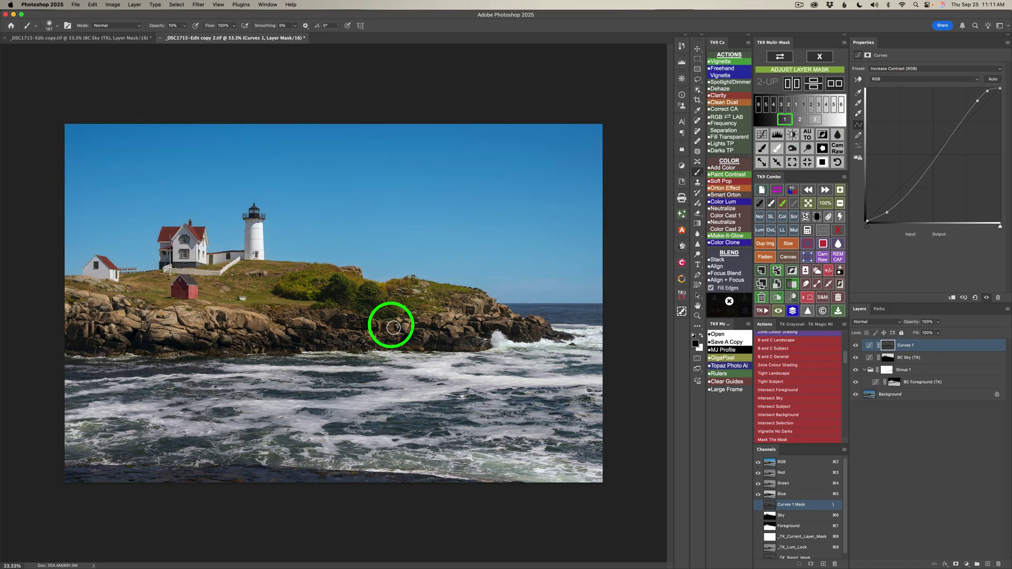
- Compare the midtones 2 and midtones 3 masks on the Curves 1 layer and keep midtones 2
left_click(800, 120)
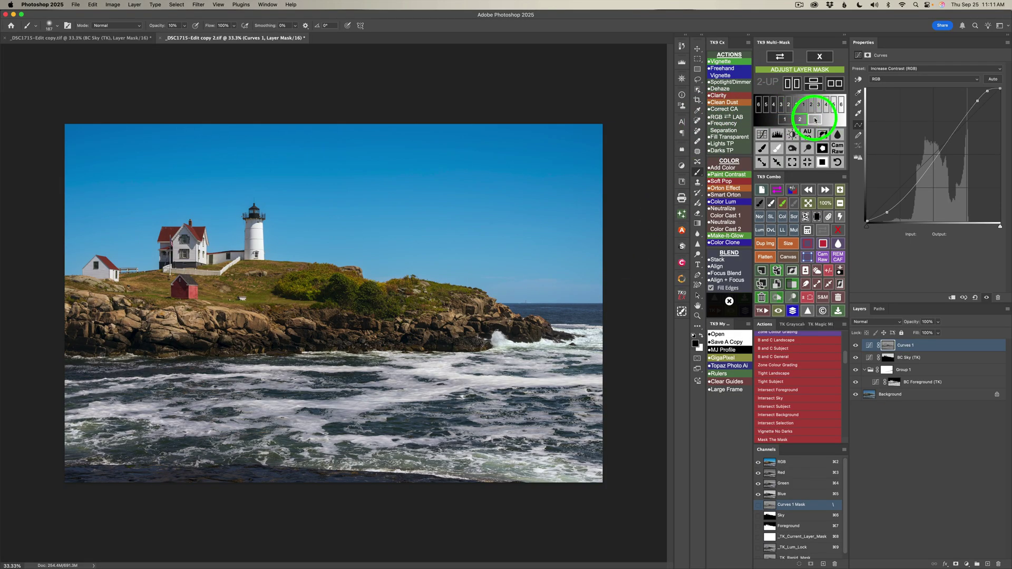
left_click(814, 119)
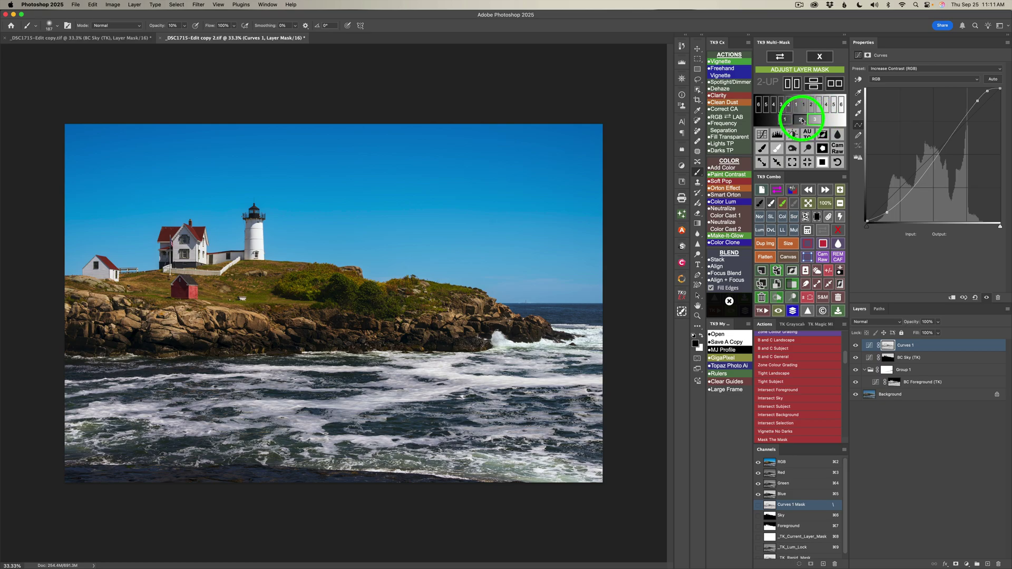
left_click(800, 120)
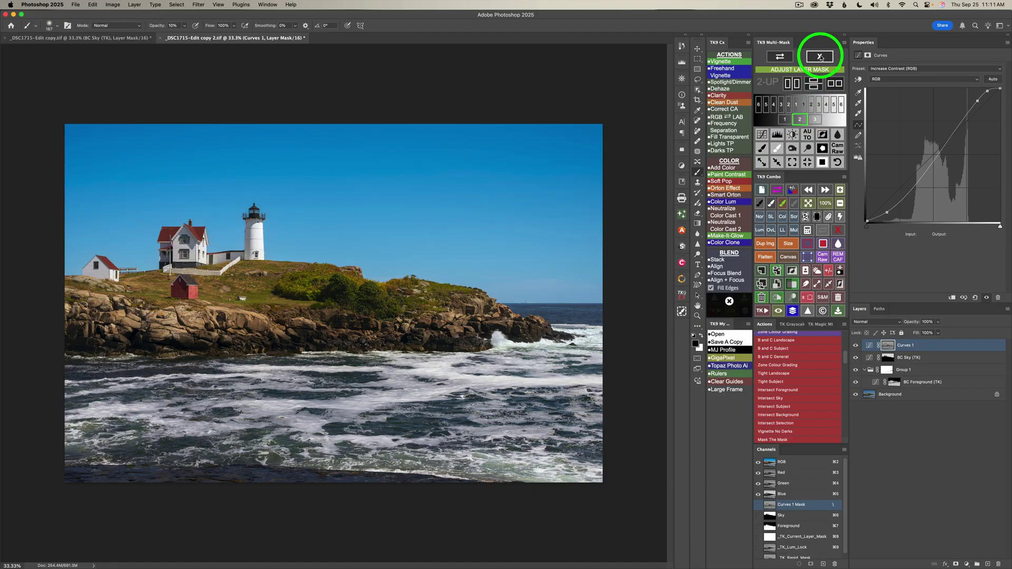
left_click(820, 56)
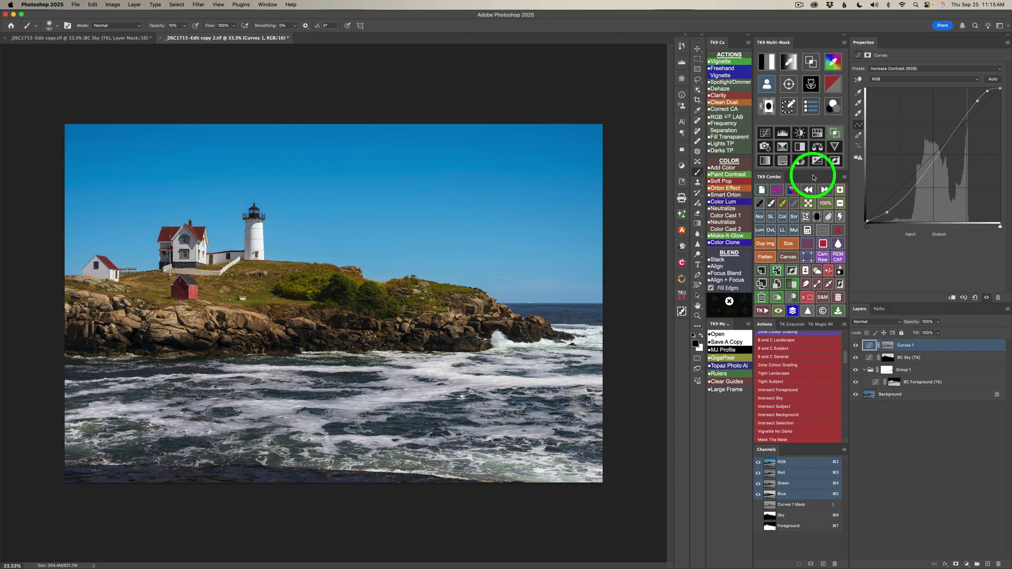
- Create a Curves layer through an RGB midtones 2 luminosity mask and set it to Screen blending at 60% opacity
left_click(770, 62)
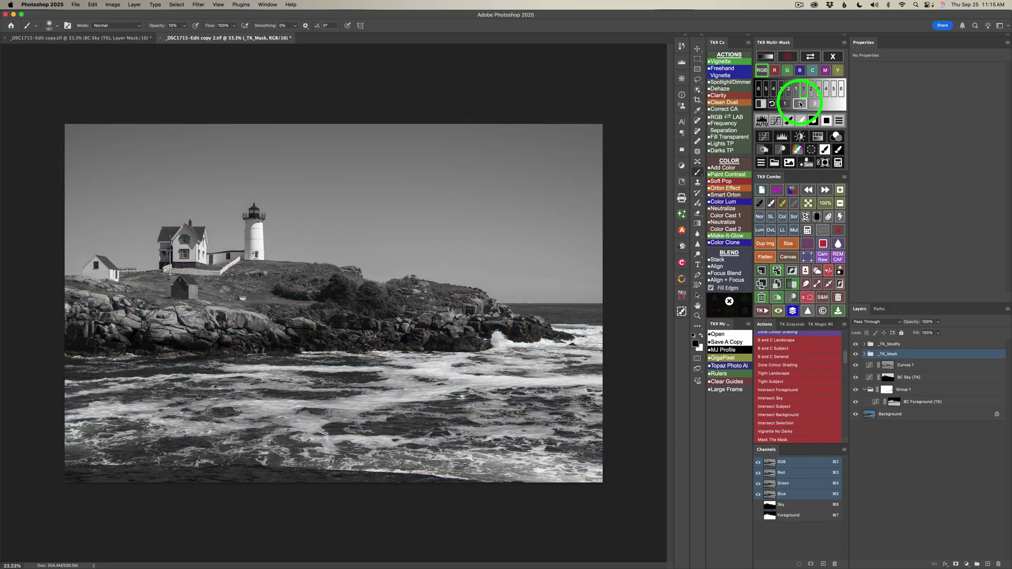
left_click(800, 104)
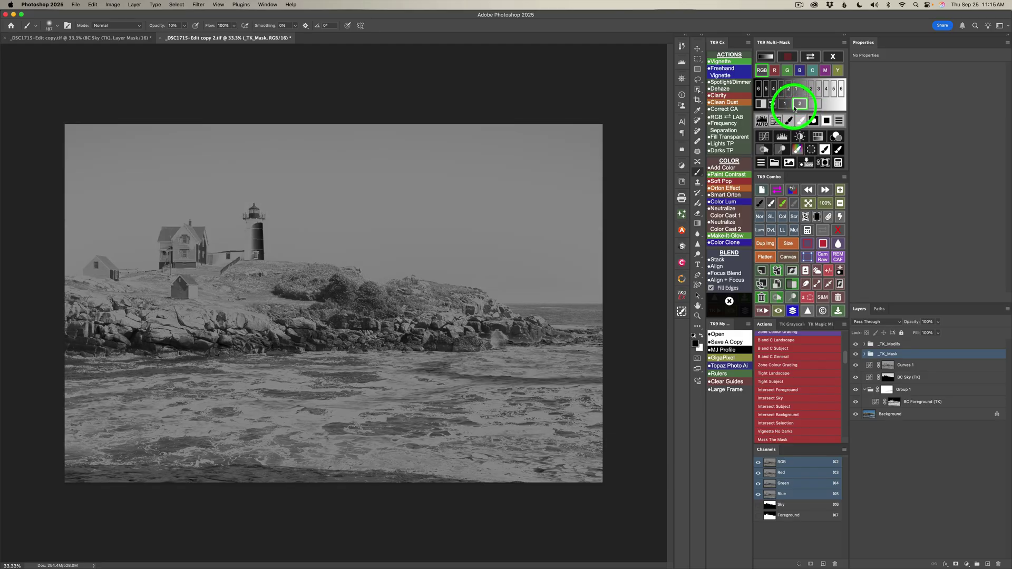
left_click(765, 138)
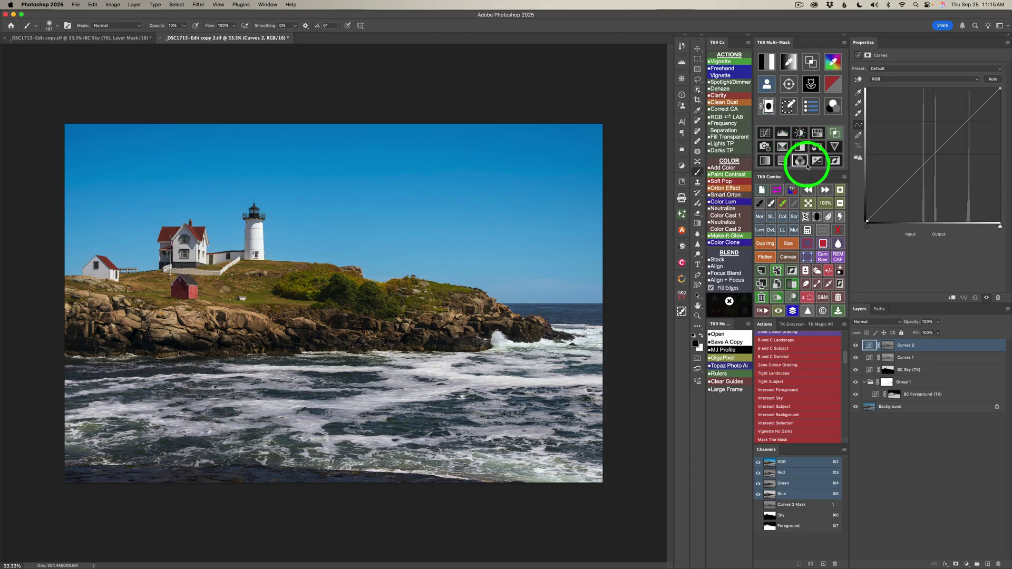
left_click(794, 217)
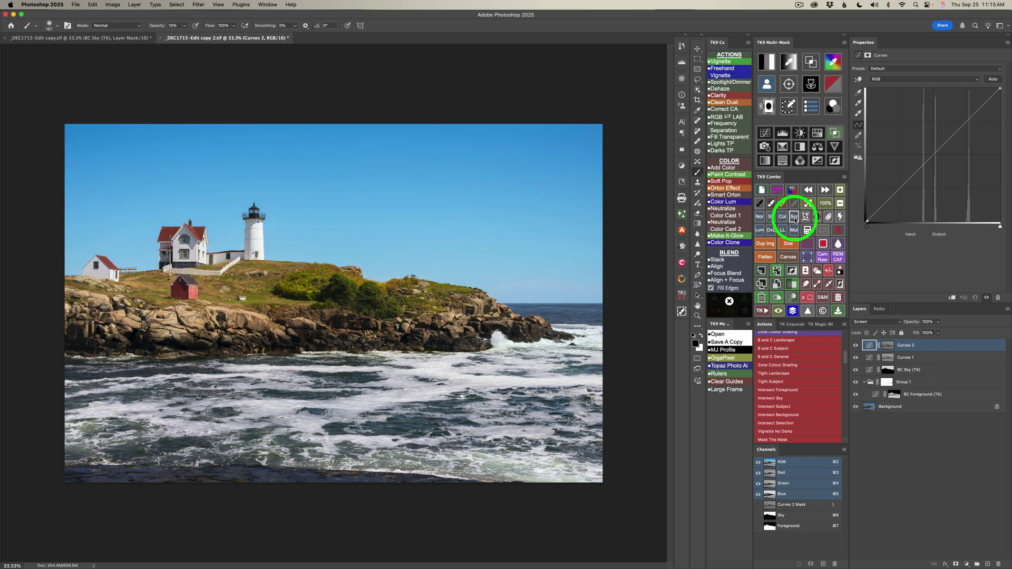
left_click(937, 322)
mouse_move(938, 331)
left_mouse_down()
mouse_move(887, 332)
mouse_move(923, 332)
left_mouse_up()
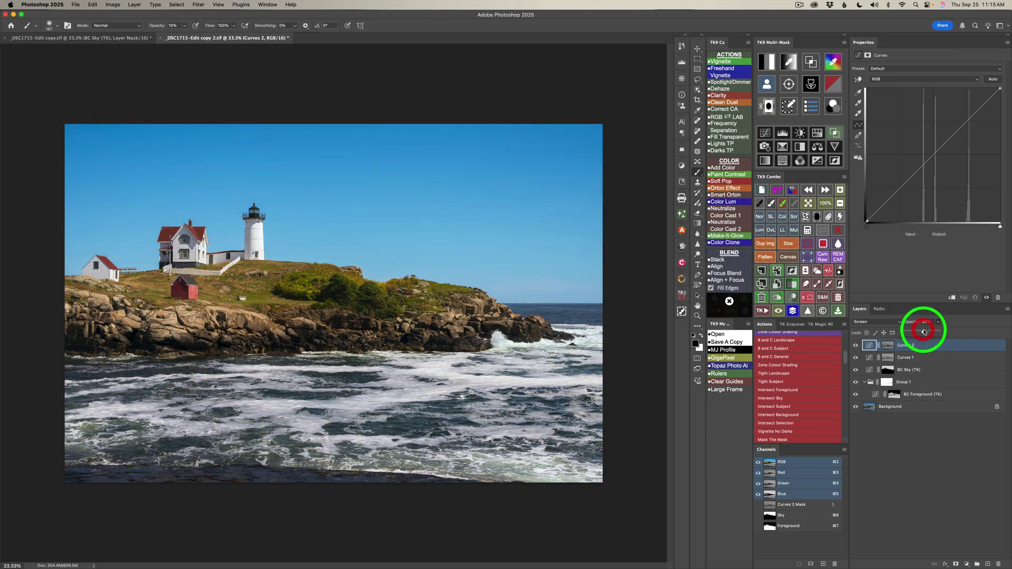
- Compare the image with the Curves 1 and Curves 2 layers hidden and shown
left_click(856, 347)
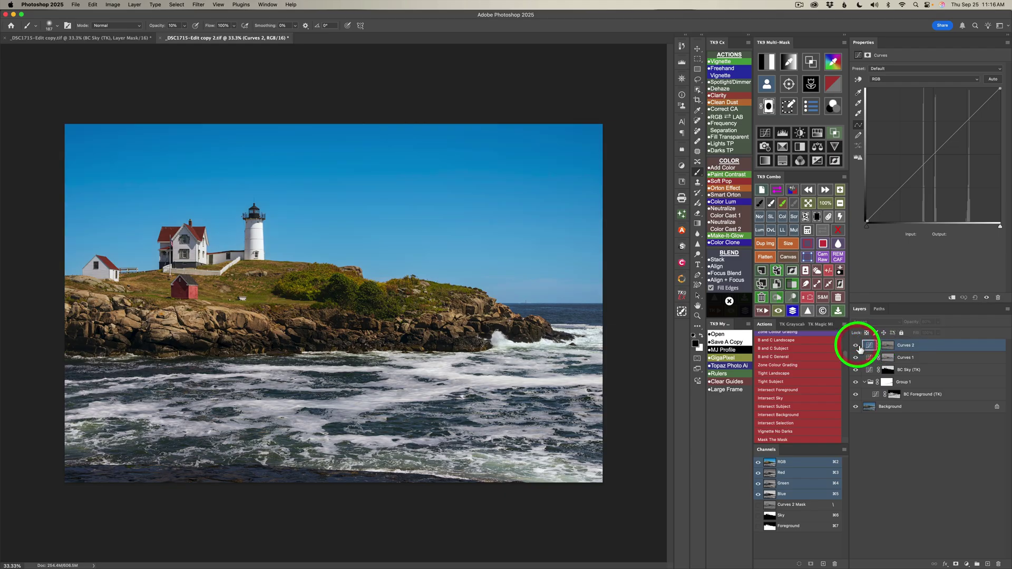
left_click(857, 346)
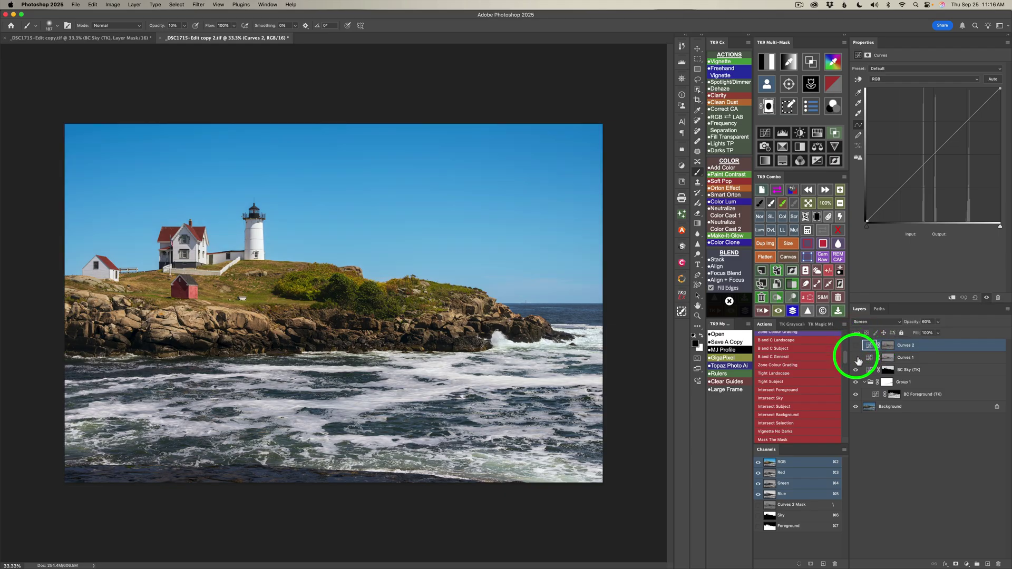
left_click(856, 346)
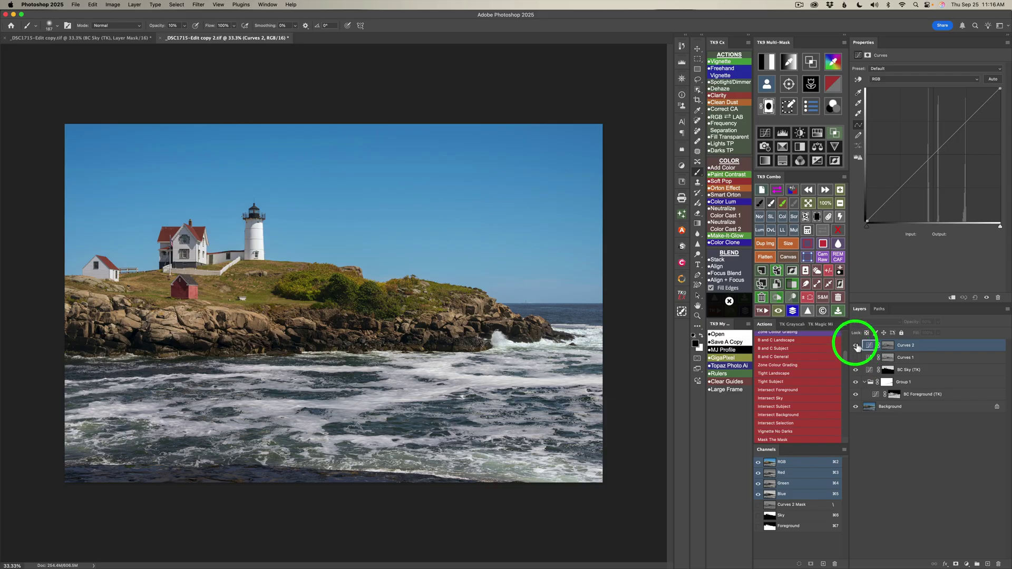
left_click(856, 349)
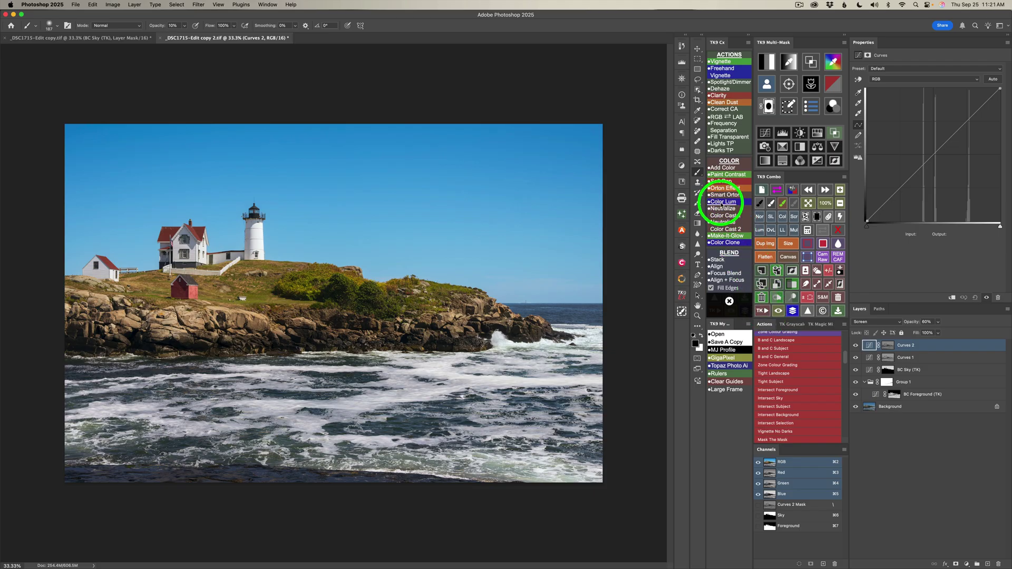
- Run the Color Lum action and set its Black & White layer to about Reds -16, Yellows 158 and Greens 185
left_click(722, 203)
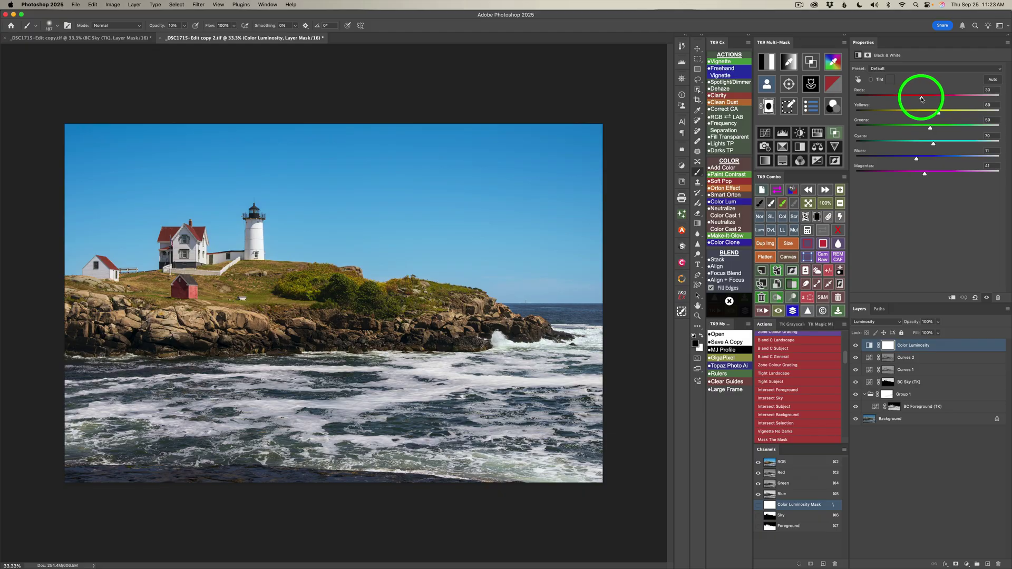
mouse_move(920, 99)
left_mouse_down()
mouse_move(964, 100)
mouse_move(912, 100)
mouse_move(996, 106)
mouse_move(938, 100)
mouse_move(987, 106)
mouse_move(910, 109)
left_mouse_up()
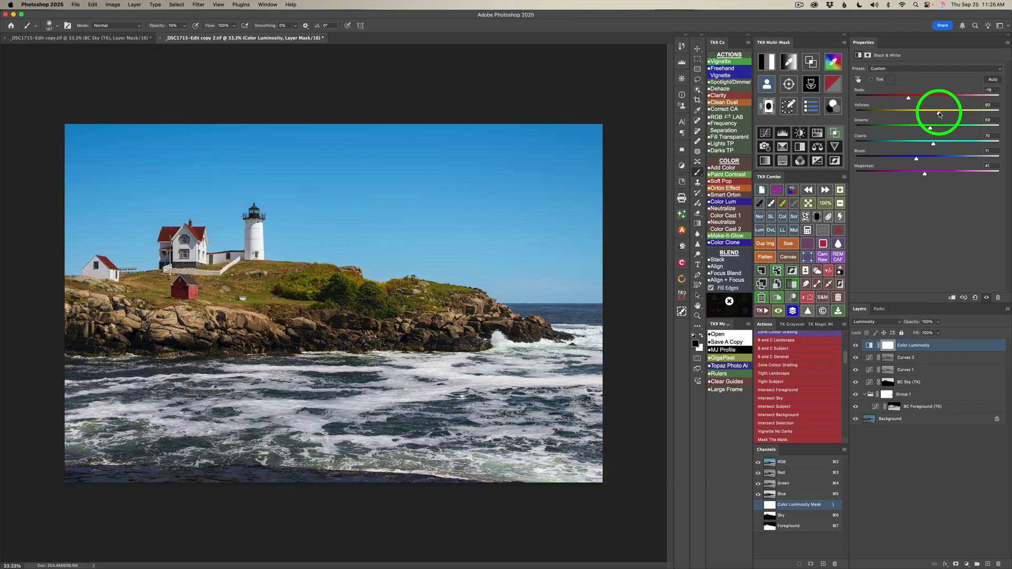
mouse_move(938, 113)
left_mouse_down()
mouse_move(924, 111)
mouse_move(958, 114)
left_mouse_up()
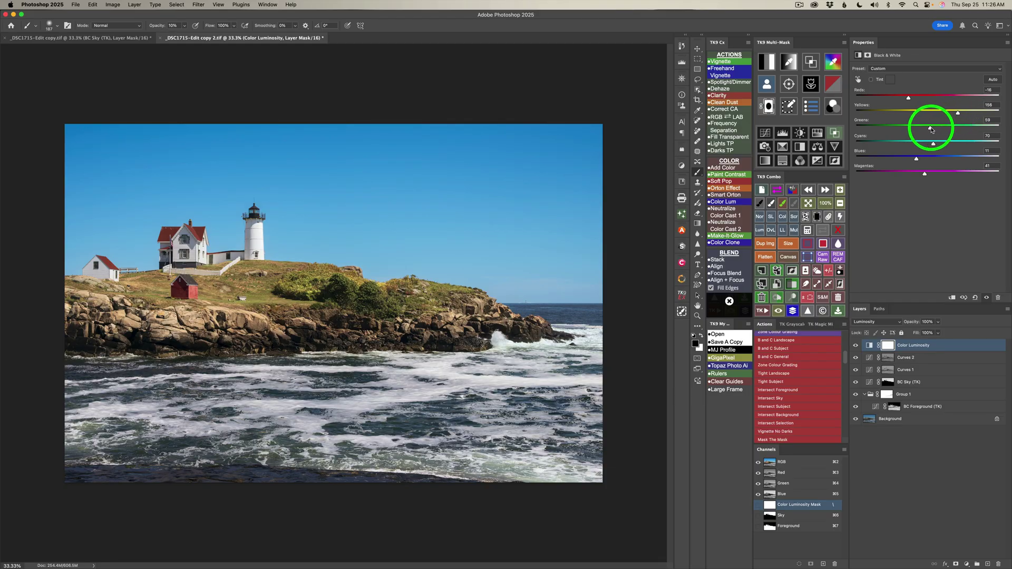
left_click_drag(931, 129, 966, 129)
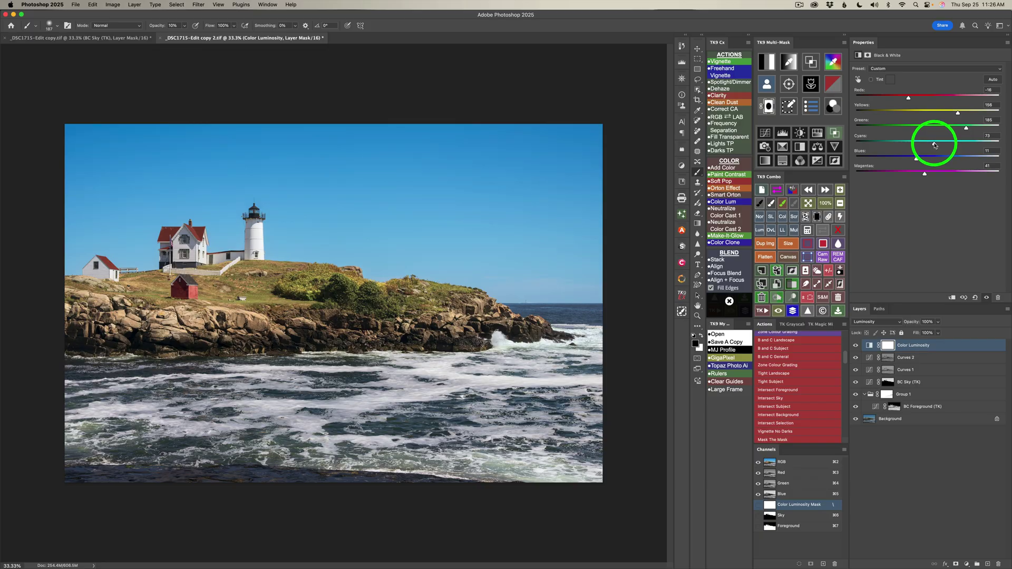
- Set the Color Luminosity layer's Cyans to about 108 and Blues to about -53, and compare the layer hidden and shown
mouse_move(934, 146)
left_mouse_down()
mouse_move(916, 146)
mouse_move(944, 145)
left_mouse_up()
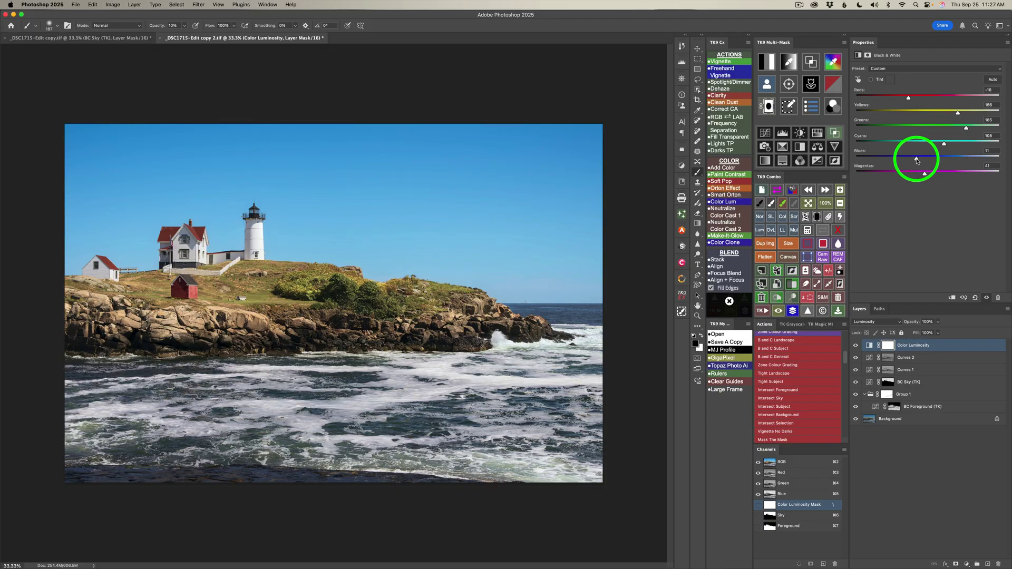
left_click_drag(916, 160, 898, 160)
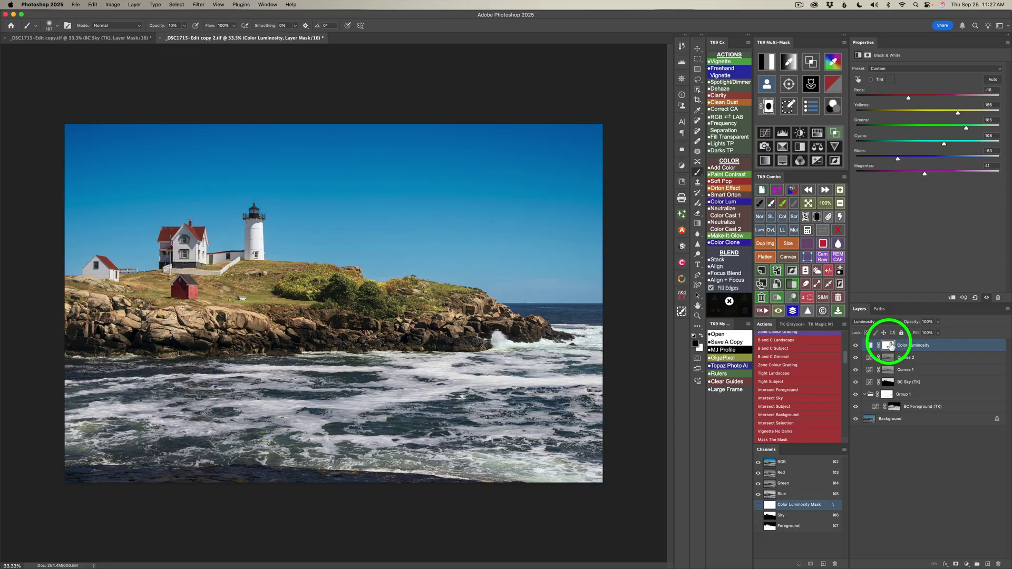
left_click(855, 346)
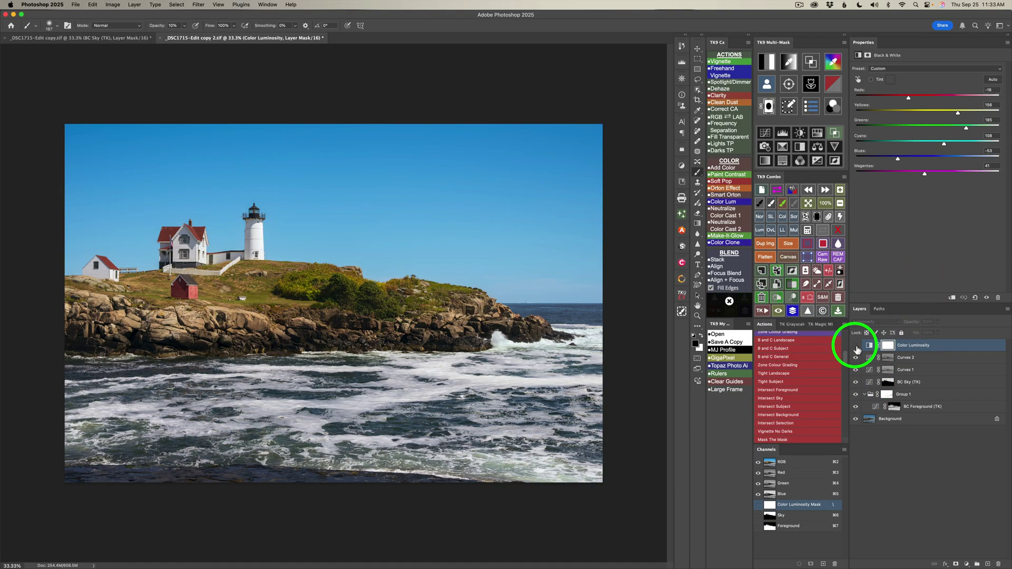
left_click(856, 347)
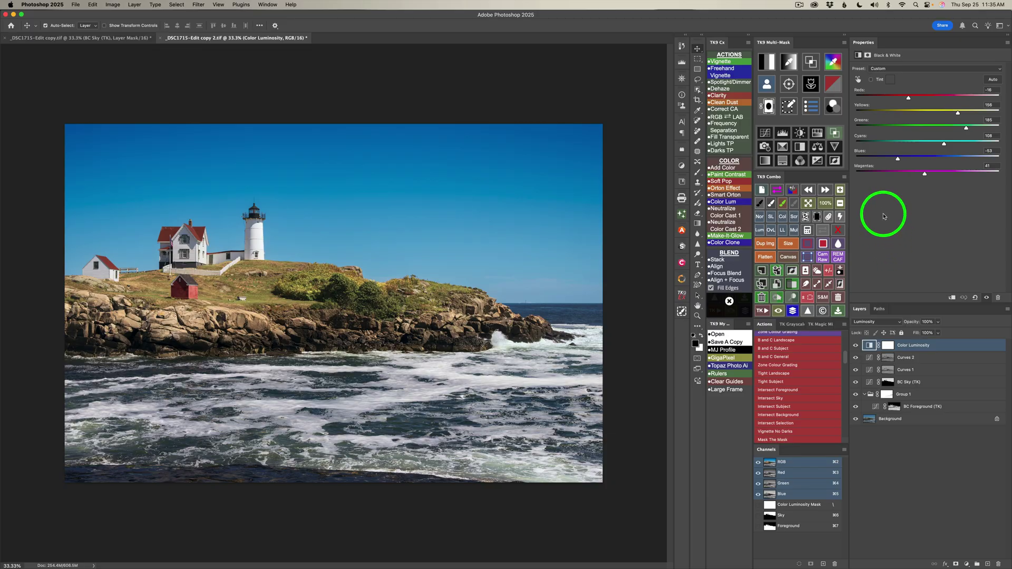
- Build a vibrance 4 mask after comparing it with vibrance 3, and create a Hue/Saturation layer through it
left_click(833, 84)
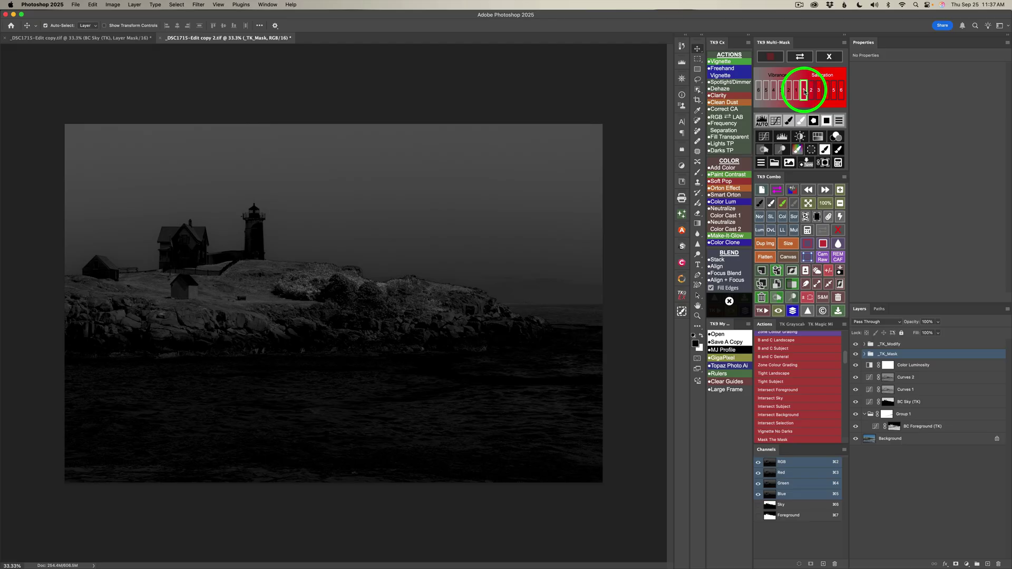
left_click(773, 92)
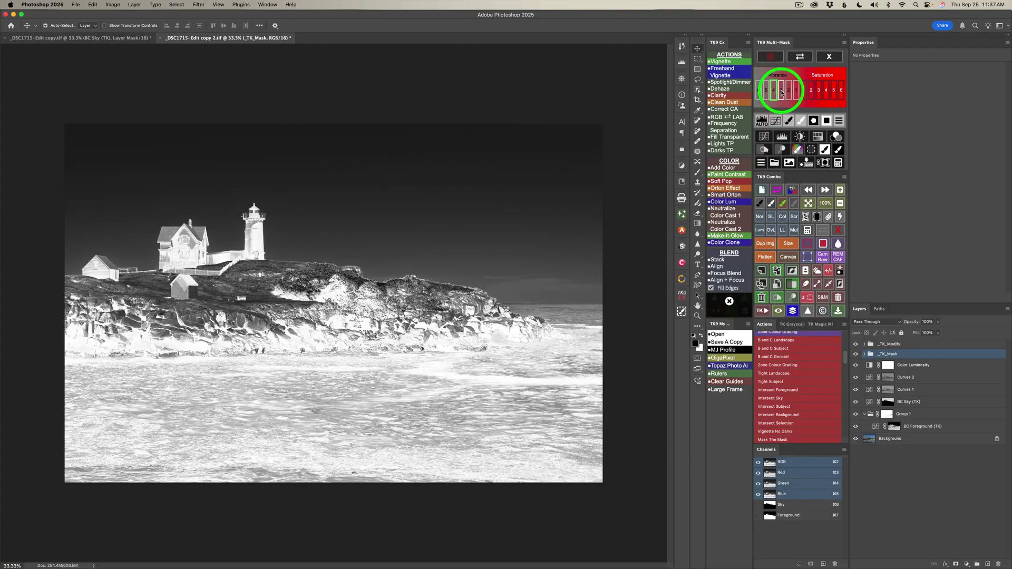
left_click(782, 92)
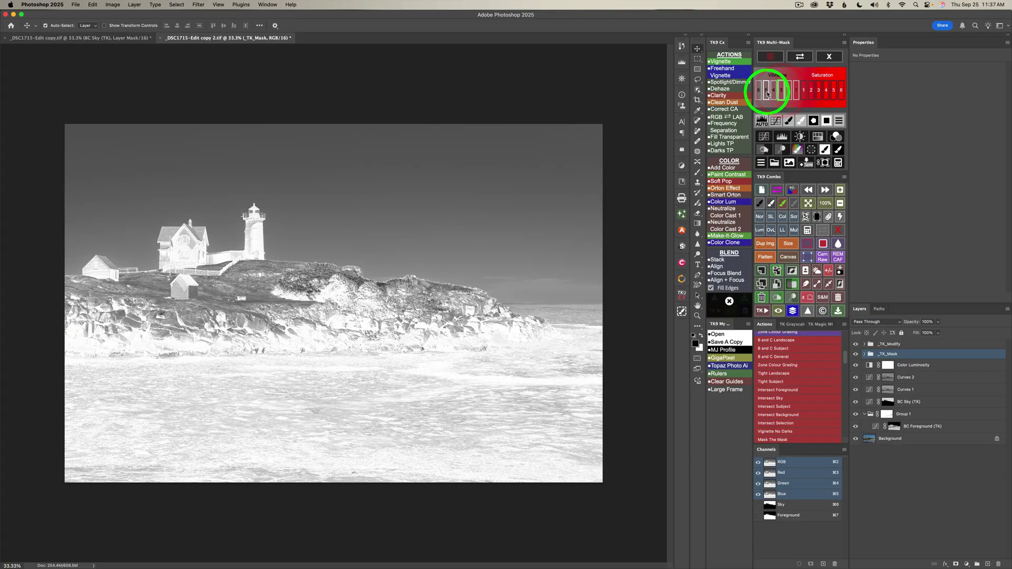
left_click(773, 92)
left_click(773, 92)
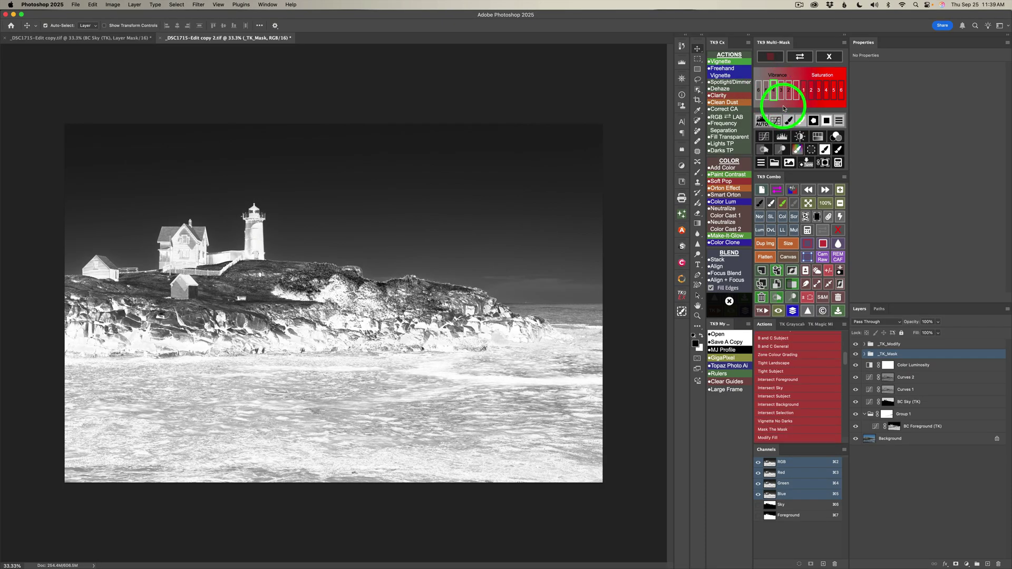
left_click(818, 137)
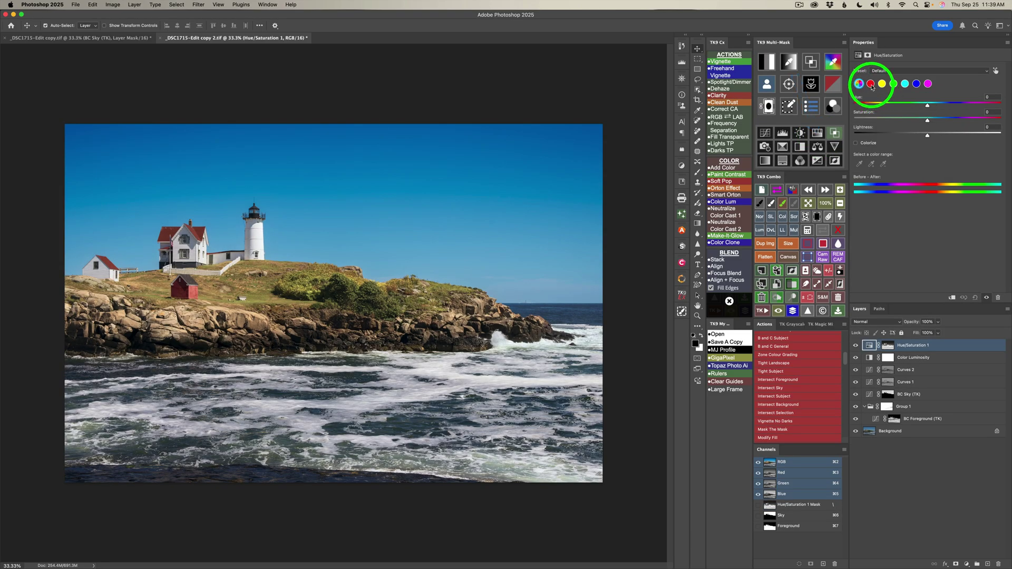
- Raise the Hue/Saturation layer's saturation to about +56 for the reds and about +46 for the yellows
left_click(870, 84)
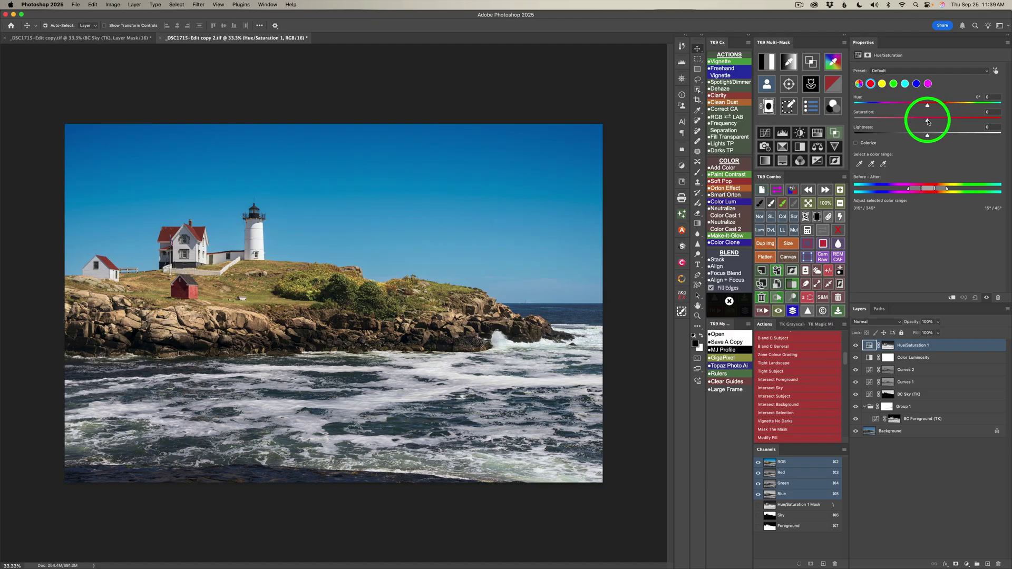
left_click_drag(929, 122, 970, 124)
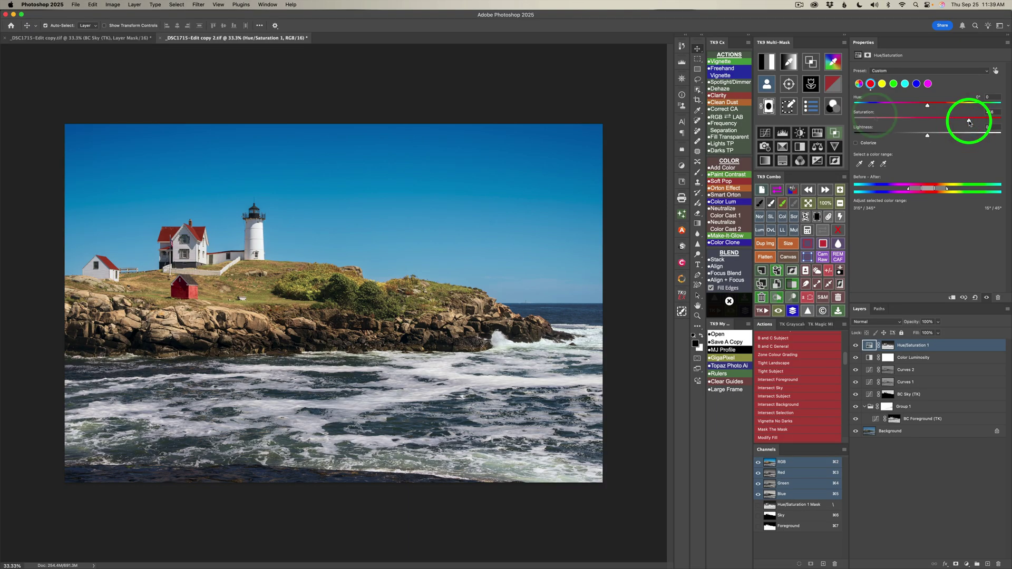
left_click(882, 84)
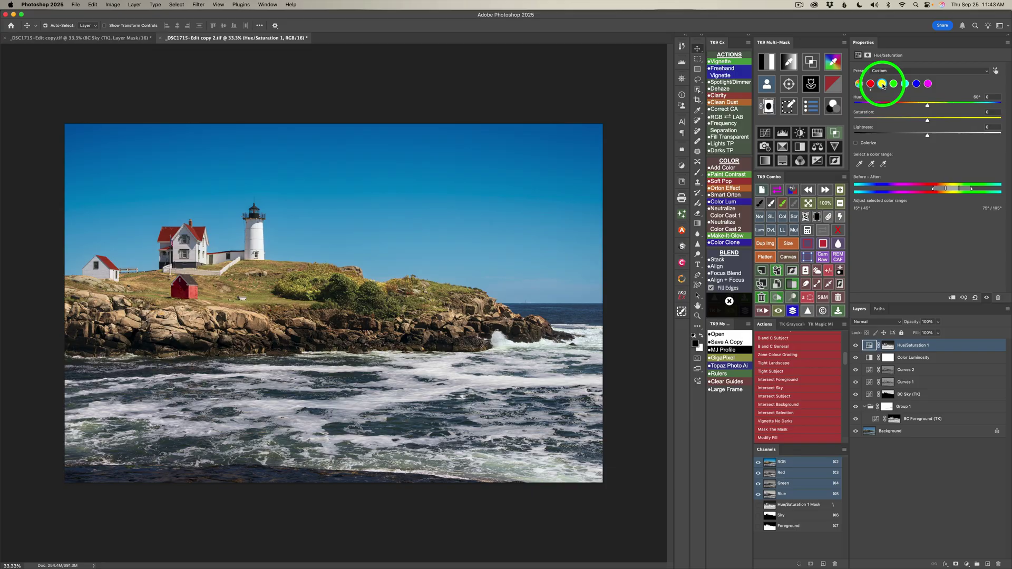
left_click(929, 122)
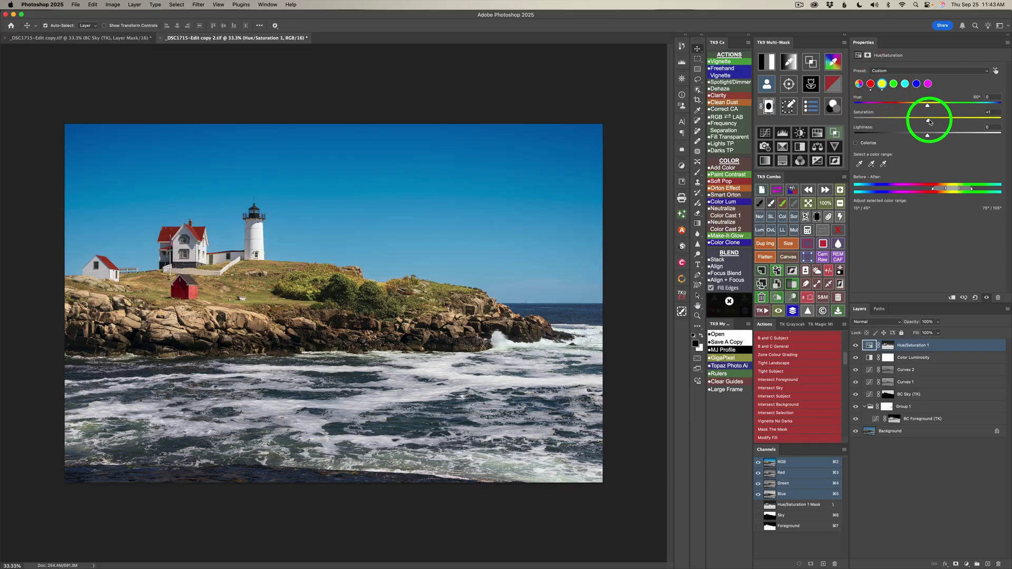
left_click_drag(929, 121, 962, 122)
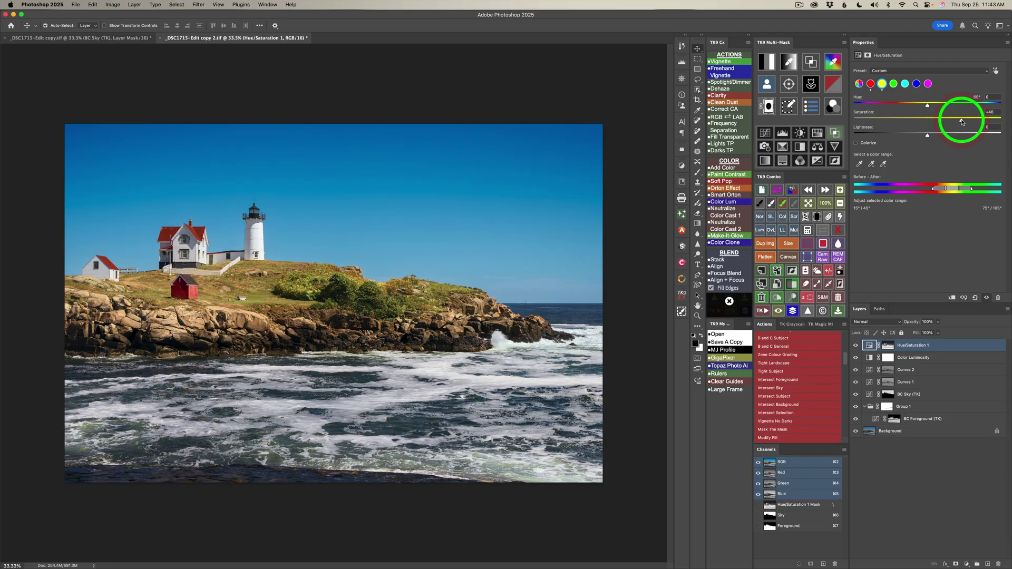
- Compare the image with the Hue/Saturation layer hidden and shown
left_click(855, 346)
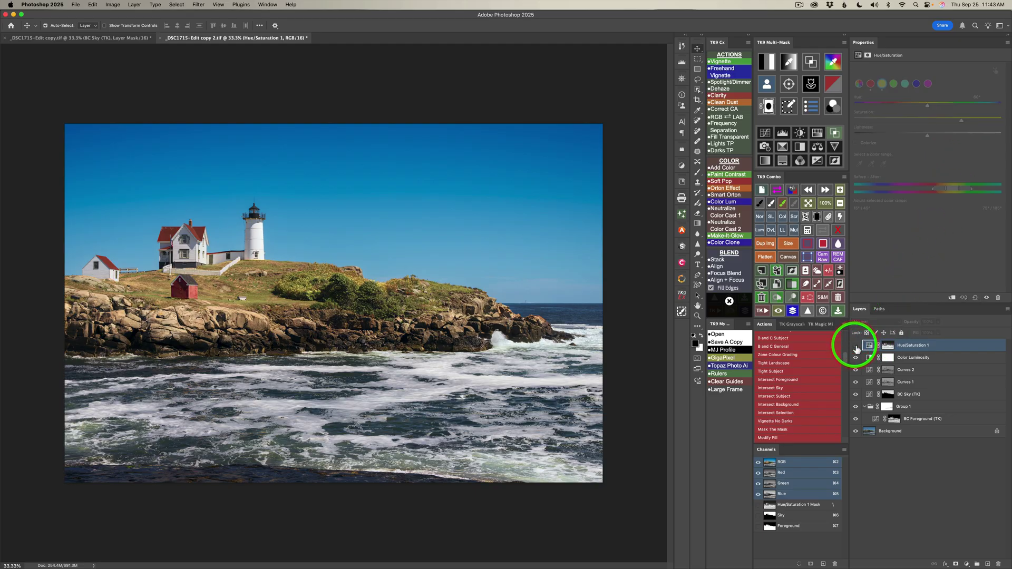
left_click(855, 345)
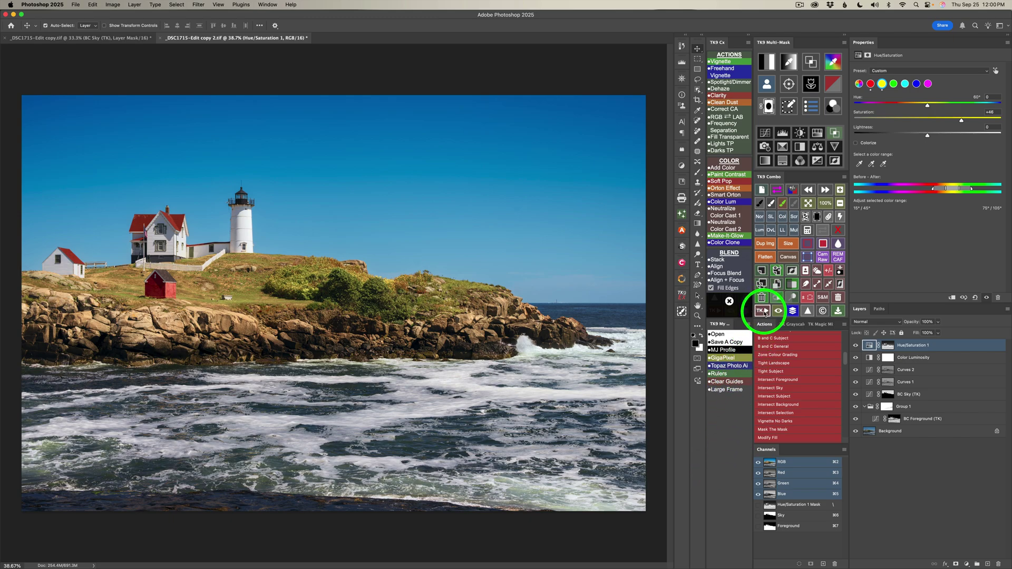
- Run the Clarity action and set its High Pass radius to about 20.4 pixels
left_click(759, 312)
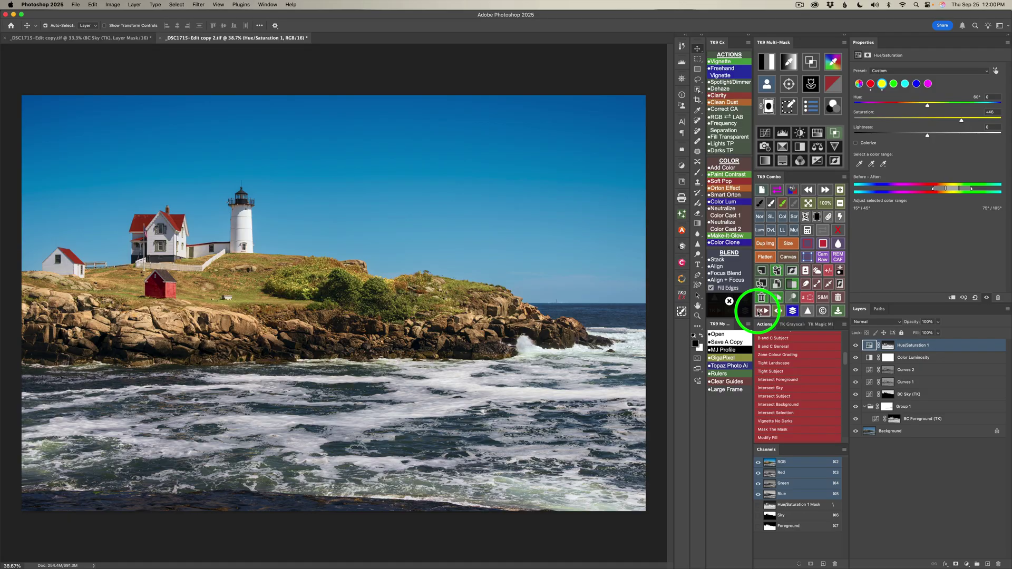
left_click(721, 96)
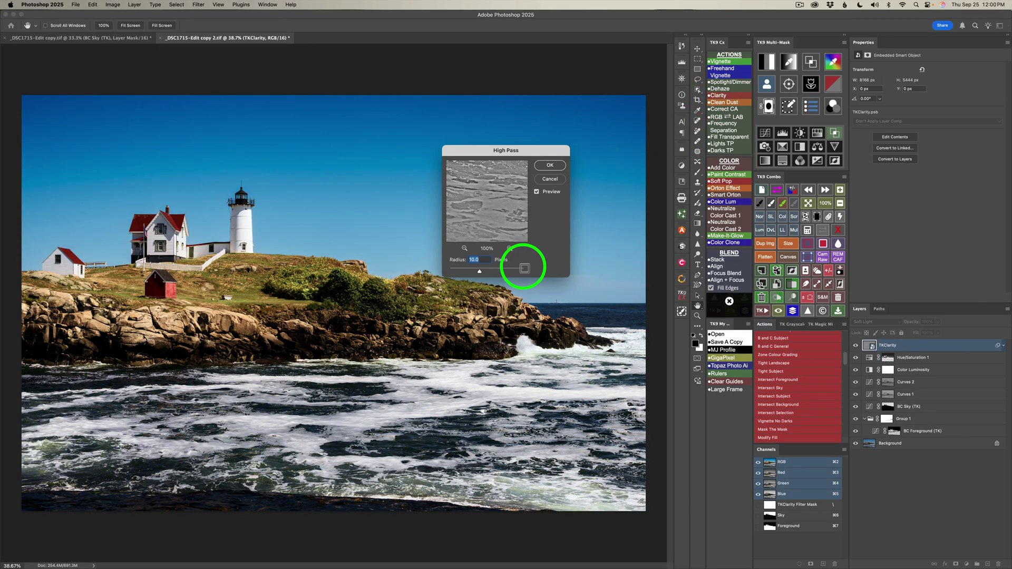
left_click_drag(479, 272, 482, 272)
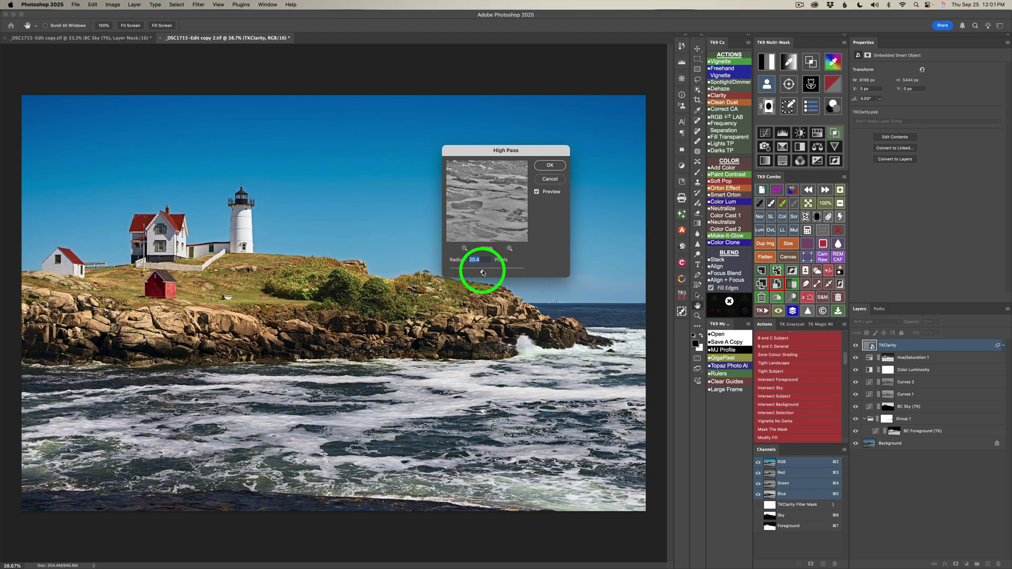
left_click(548, 164)
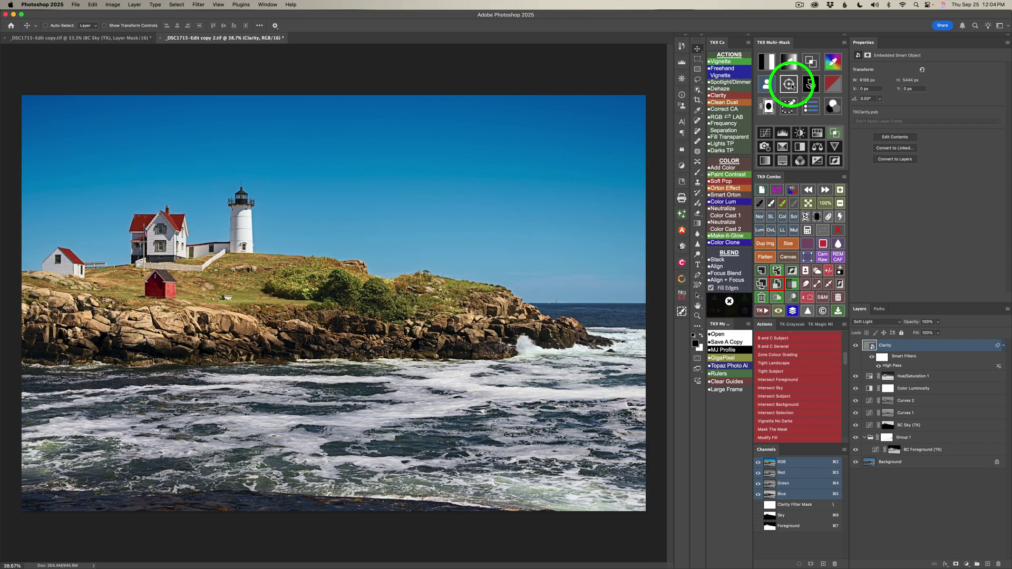
- Generate a depth map of the scene and save it together with its inverse as channels
left_click(789, 85)
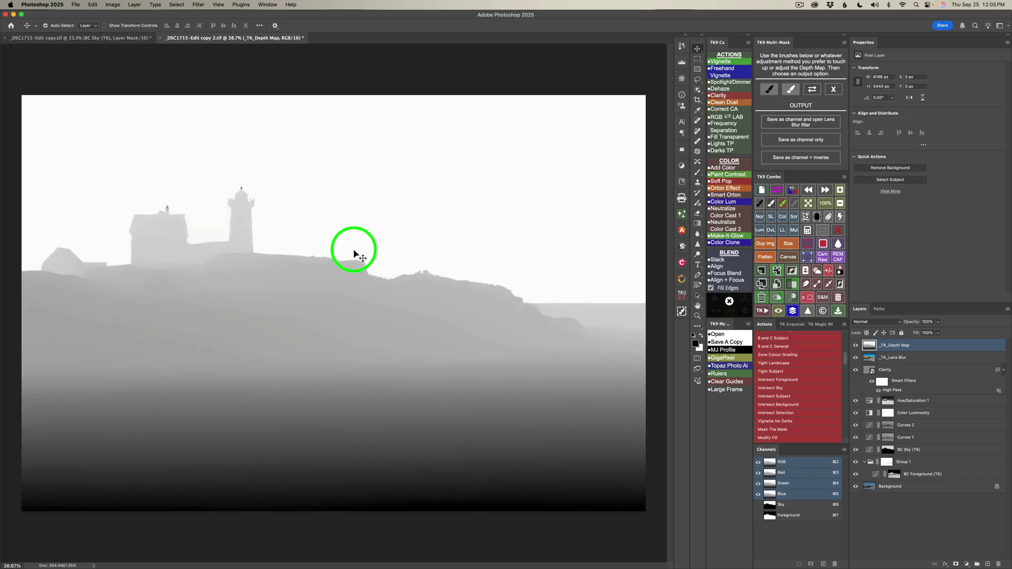
left_click(801, 160)
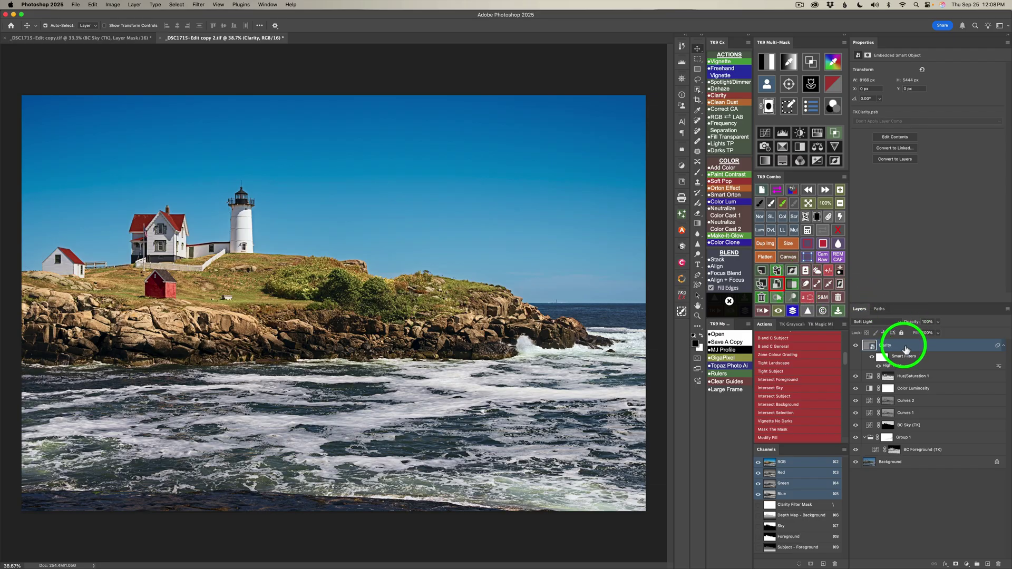
- Mask the Clarity layer using the Subject - Foreground channel, and compare the layer hidden and shown
left_click(808, 230)
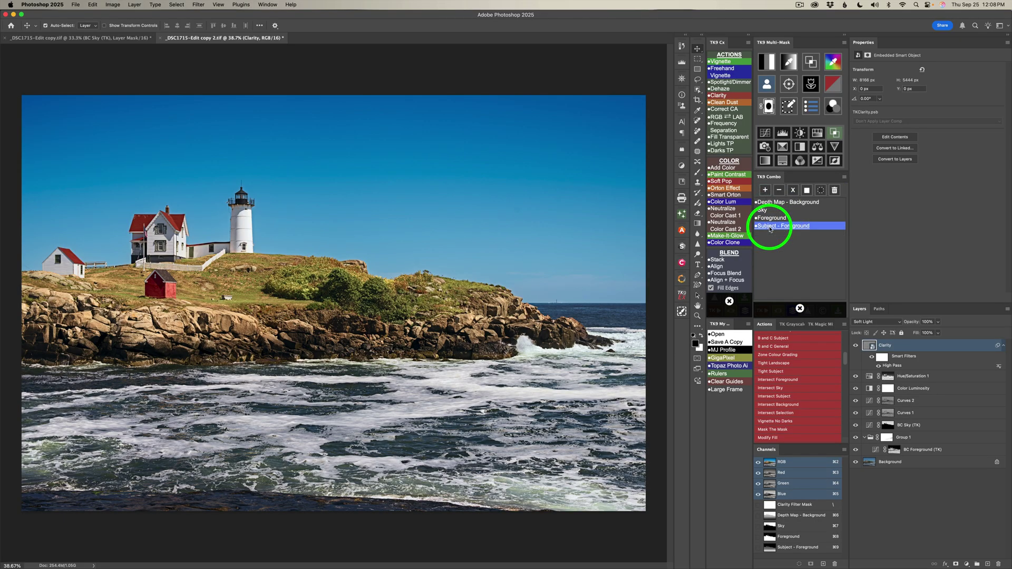
left_click(769, 228)
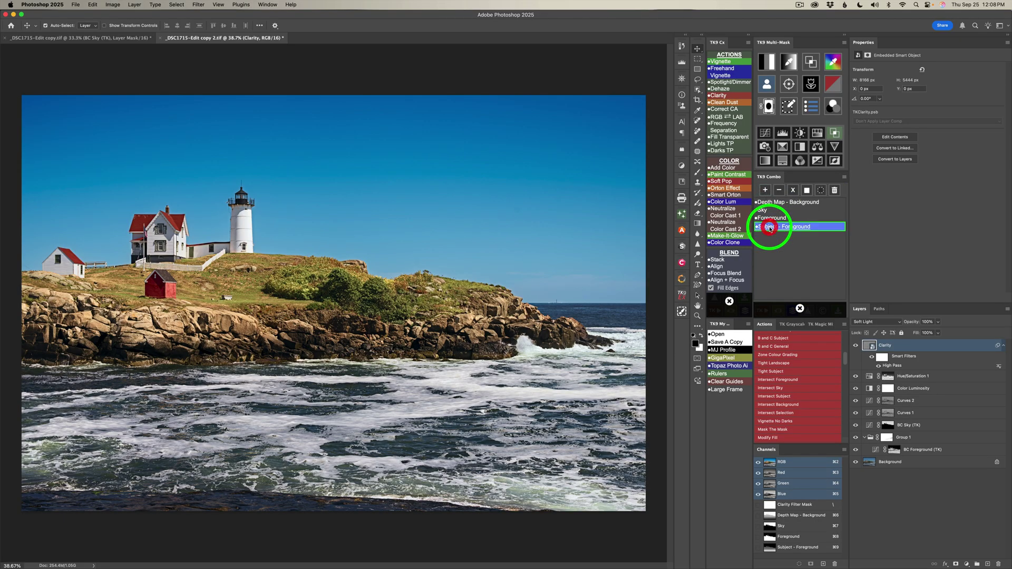
left_click(807, 191)
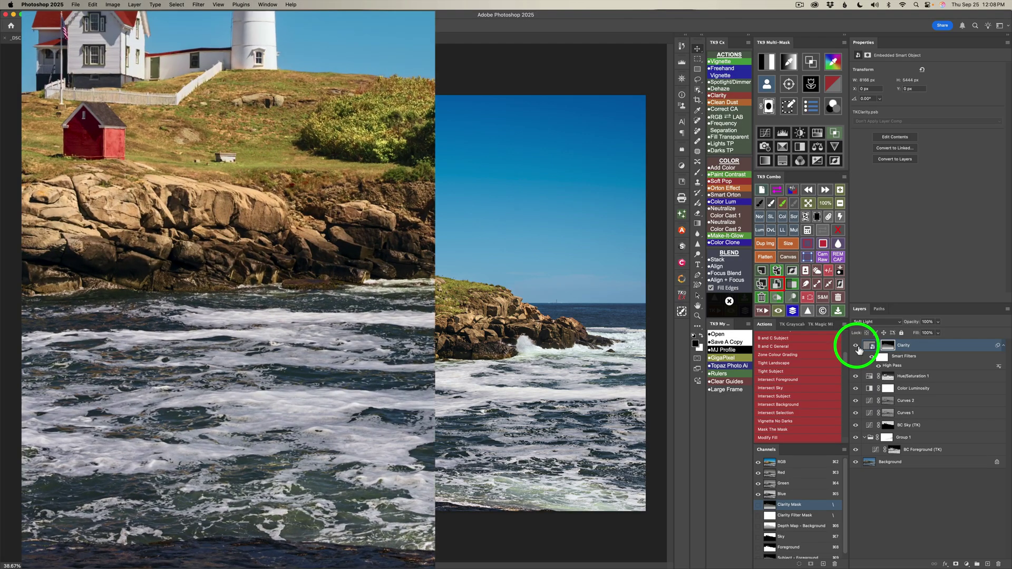
left_click(857, 347)
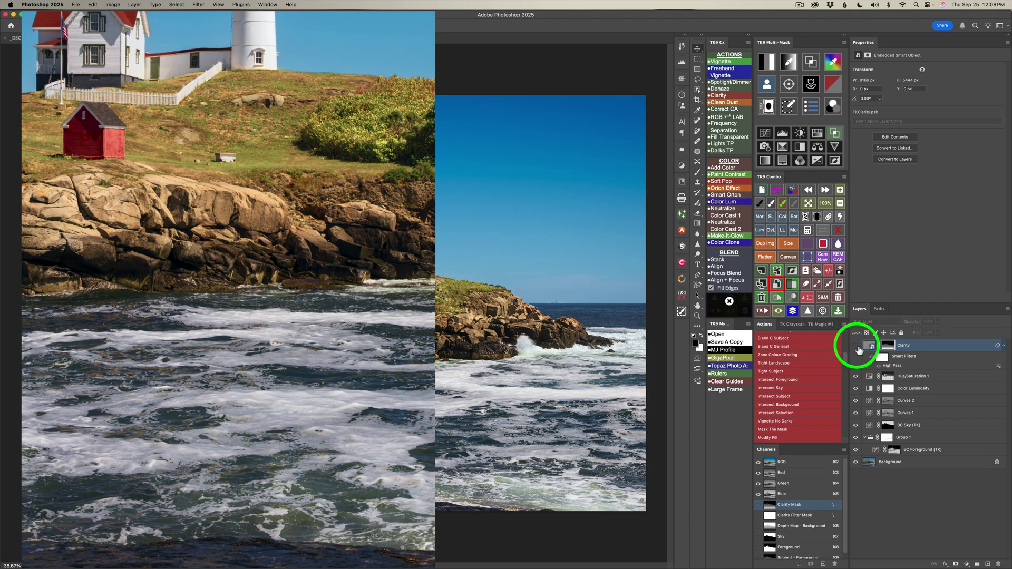
left_click(857, 348)
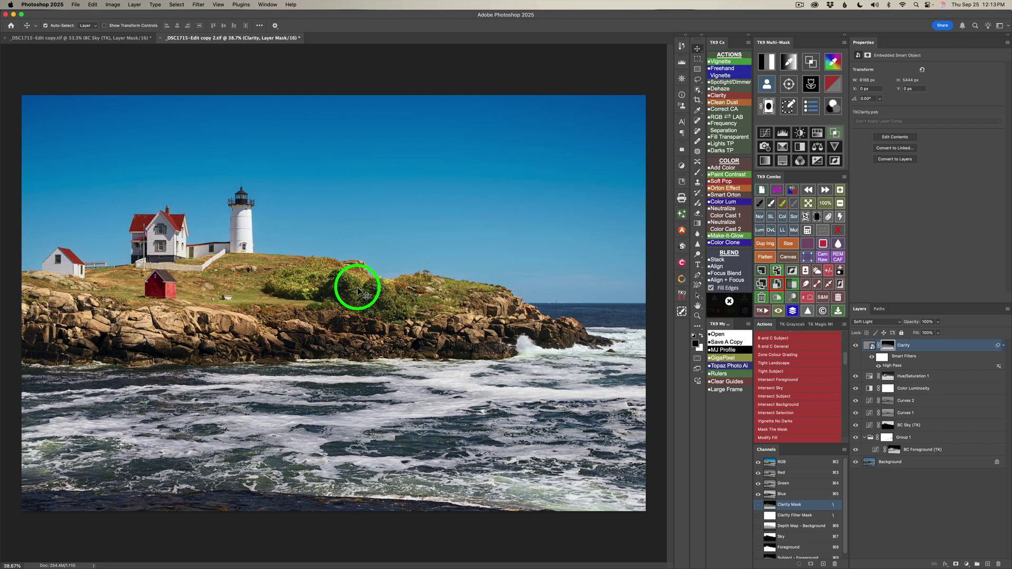
- Paint a Selection Brush selection over the lighthouse and houses, and run Freehand Vignette with a Gaussian Blur radius of 616.2 pixels
left_click(699, 81)
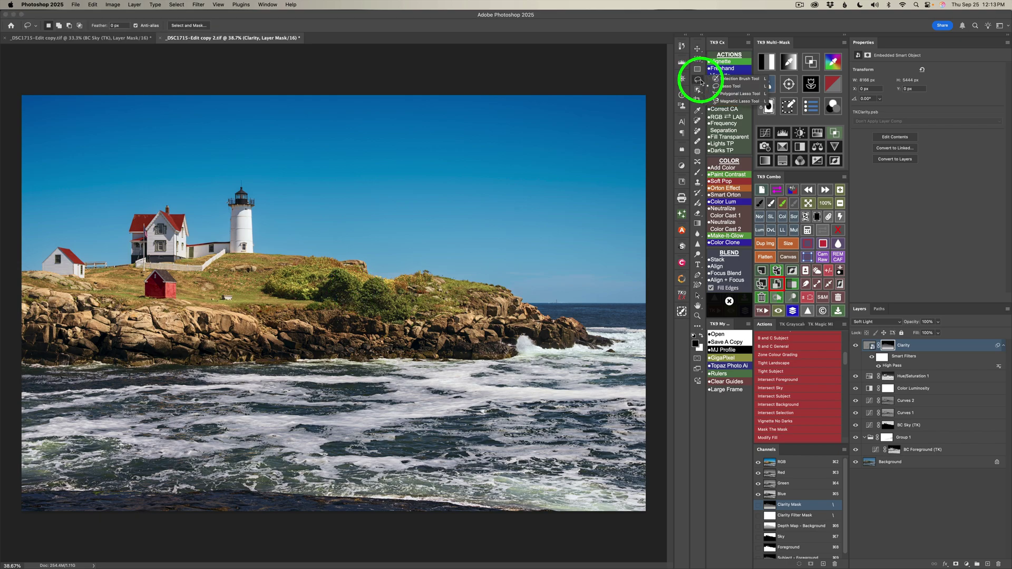
left_click(728, 80)
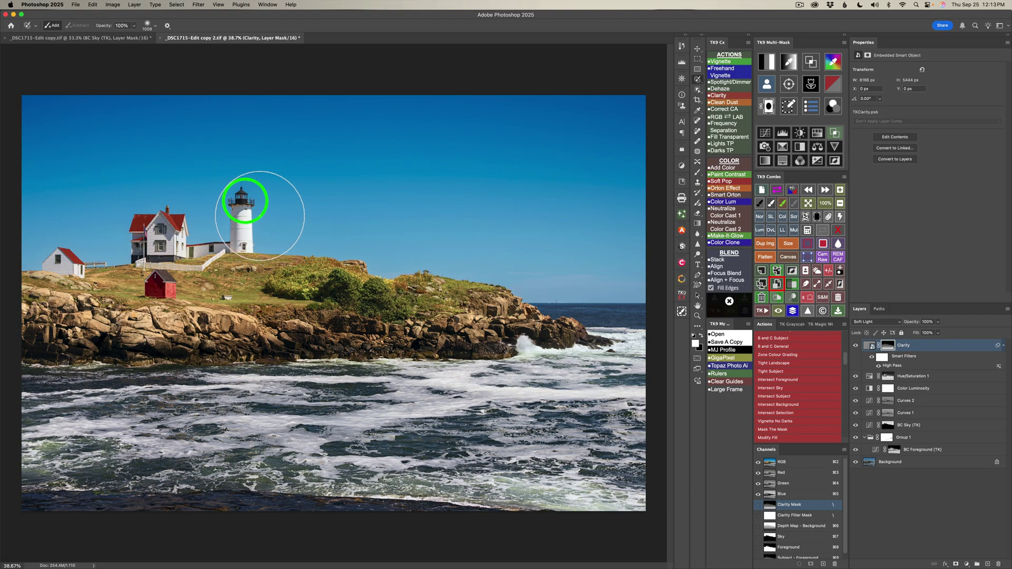
mouse_move(244, 214)
left_mouse_down()
mouse_move(162, 215)
mouse_move(66, 259)
mouse_move(175, 280)
mouse_move(250, 260)
mouse_move(264, 276)
mouse_move(273, 252)
mouse_move(266, 230)
mouse_move(248, 219)
mouse_move(256, 251)
left_mouse_up()
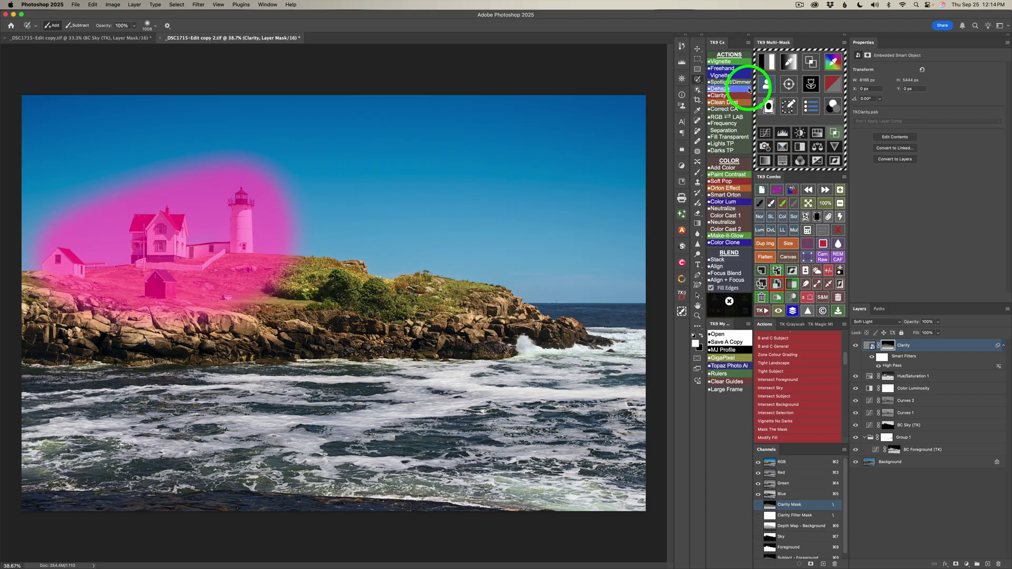
left_click(725, 73)
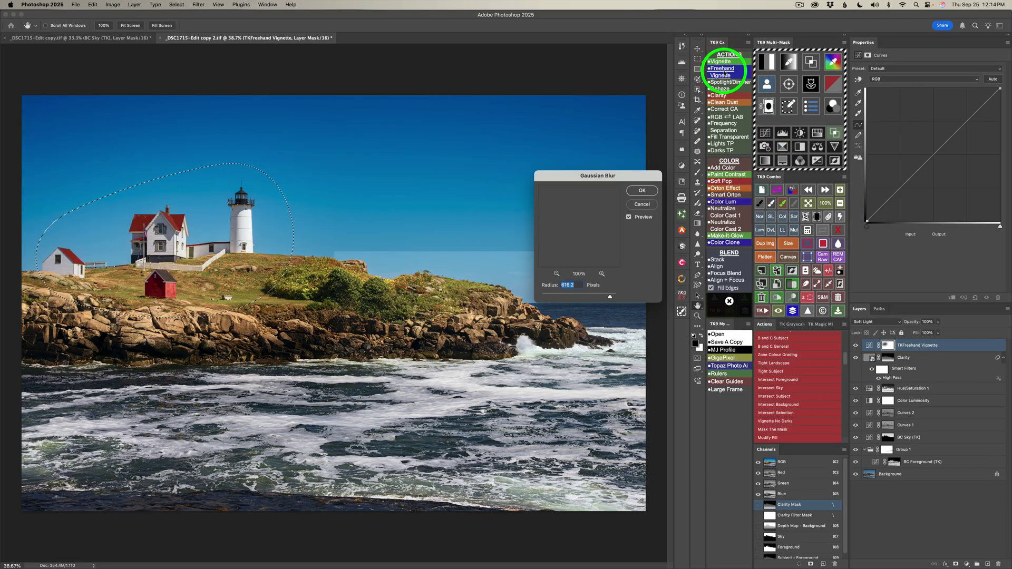
left_click(641, 190)
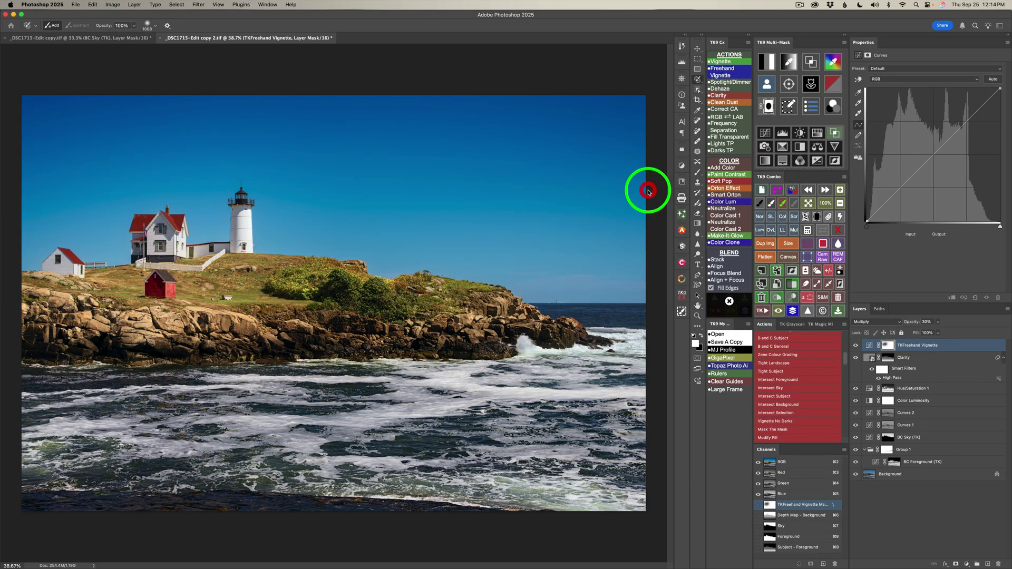
- Set the Freehand Vignette layer's opacity to 20%, comparing the image with the layer hidden and shown
left_click(856, 346)
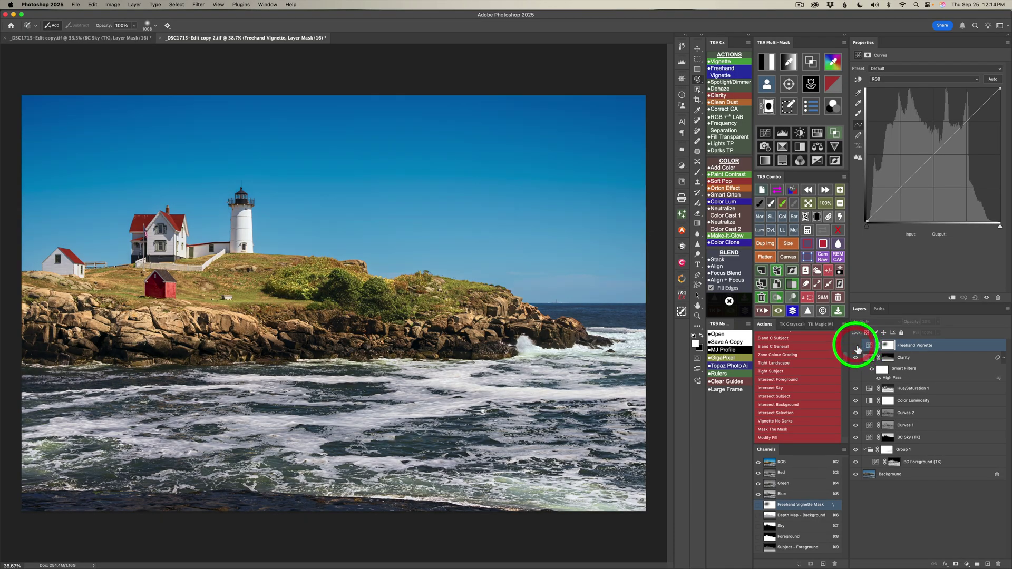
left_click(856, 346)
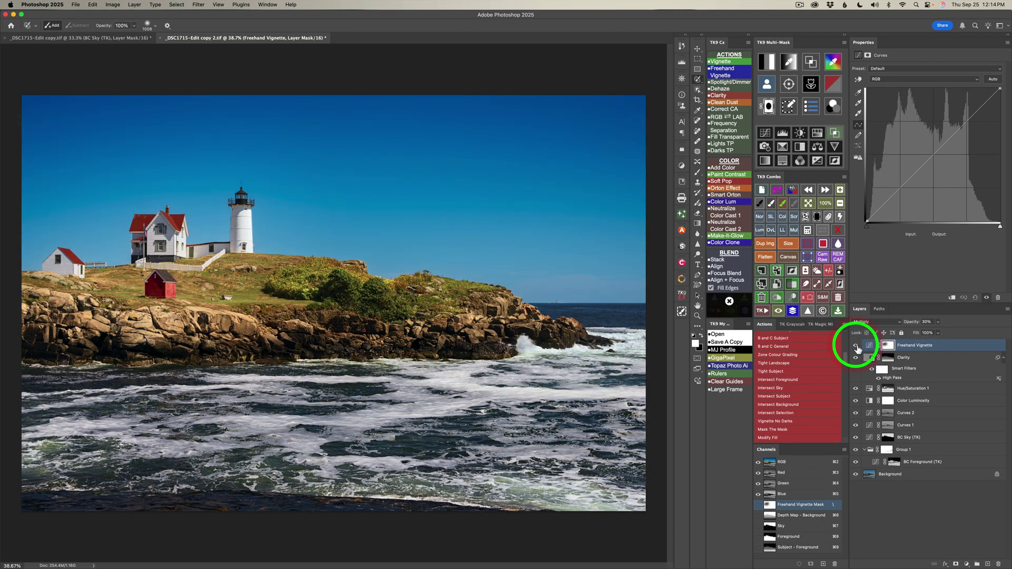
left_click(938, 323)
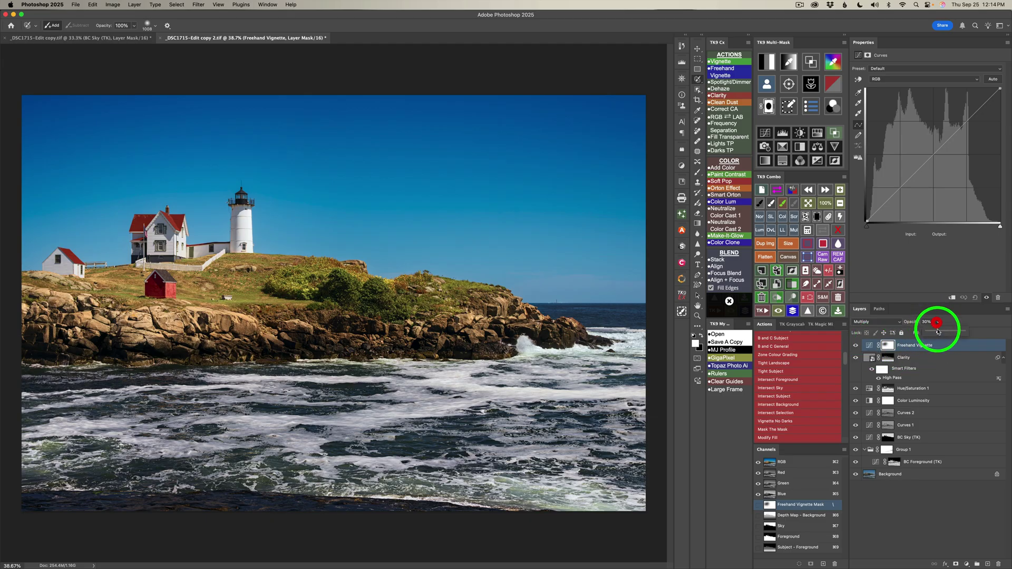
left_click_drag(937, 333, 931, 333)
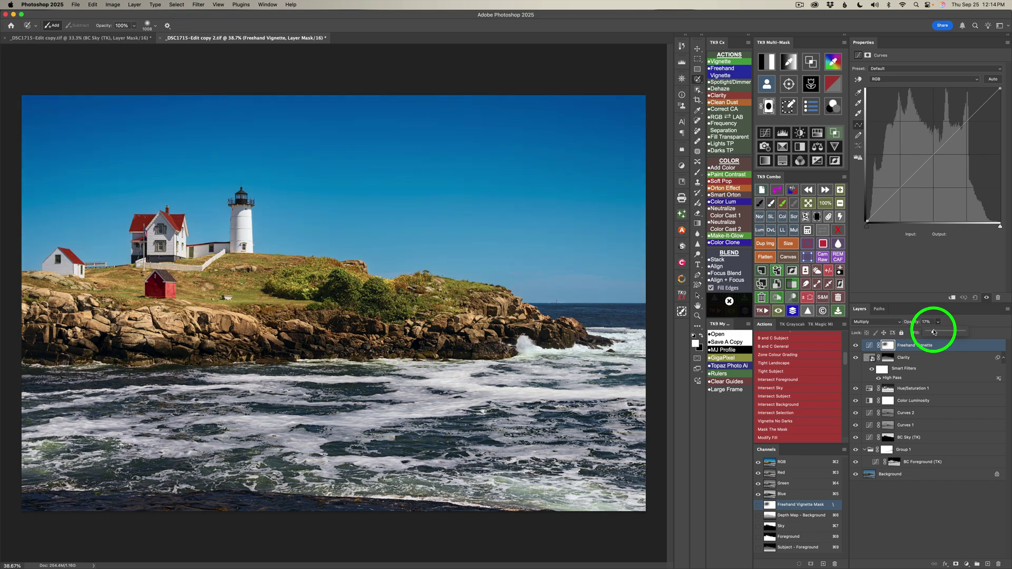
left_click_drag(934, 331, 931, 332)
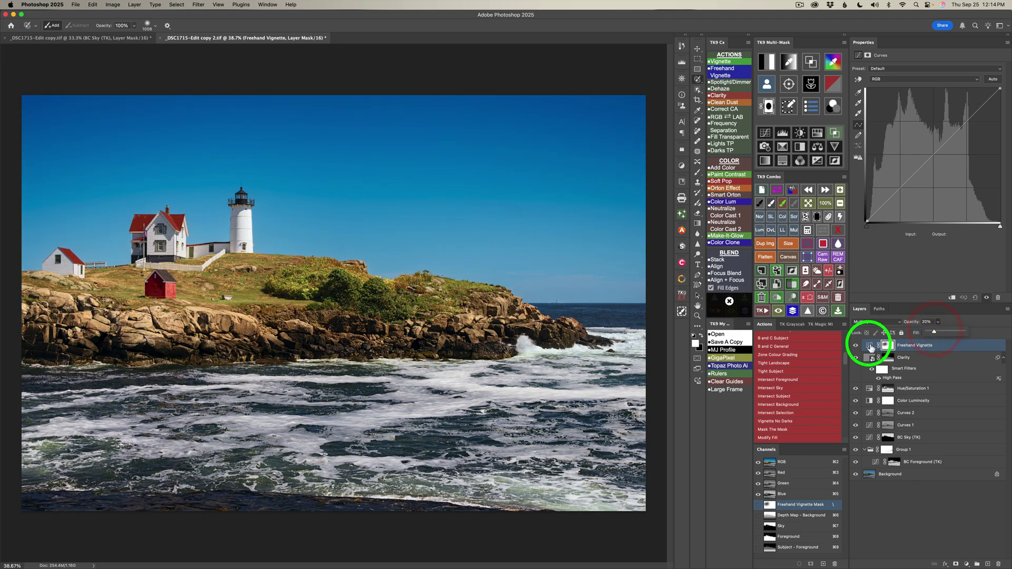
left_click(856, 346)
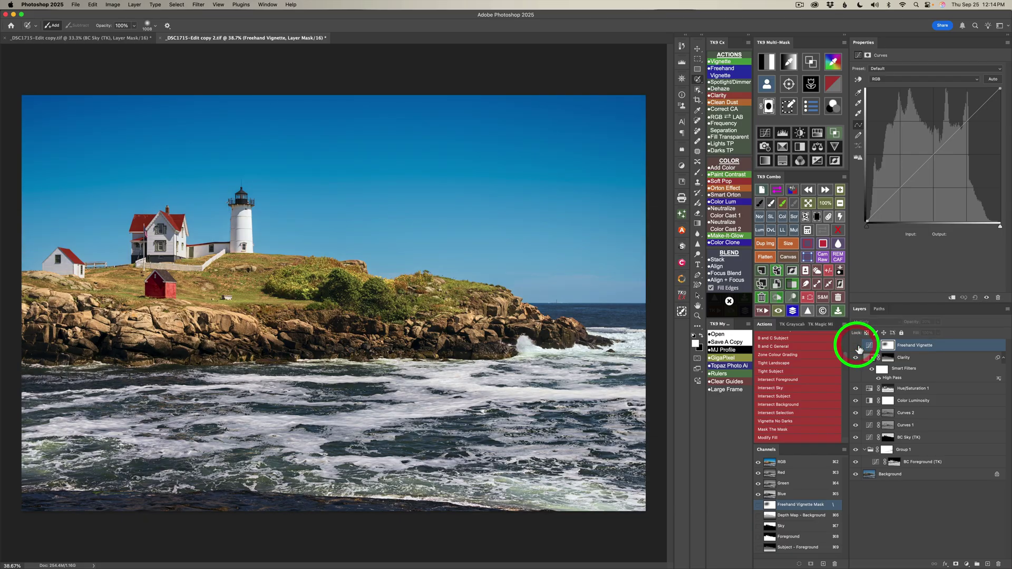
left_click(856, 346)
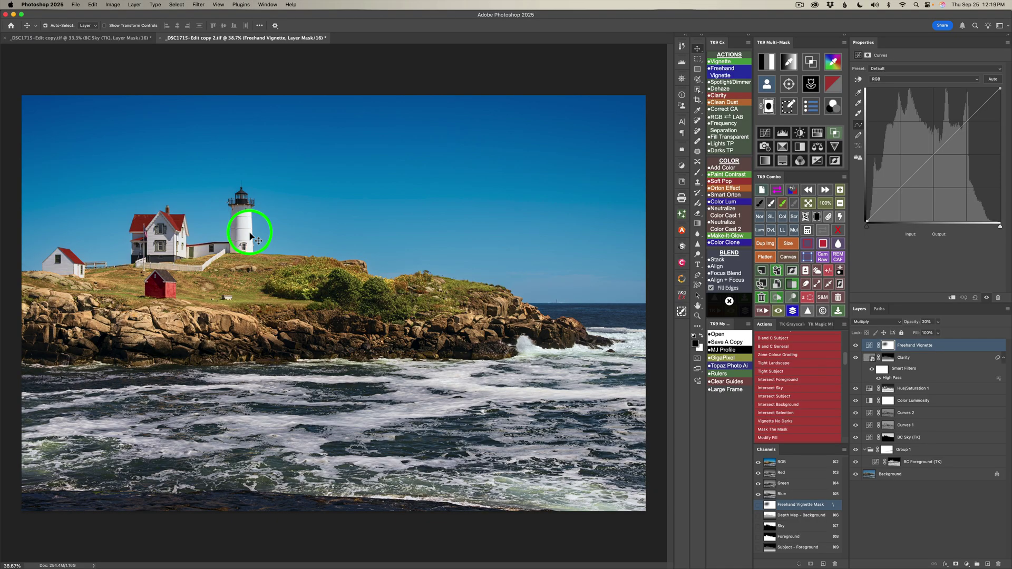
- Add a Brightness/Contrast layer and restrict it to the brightest tones with the Blend If lights 6 preset, showing the affected areas as an overlay
key("super+2")
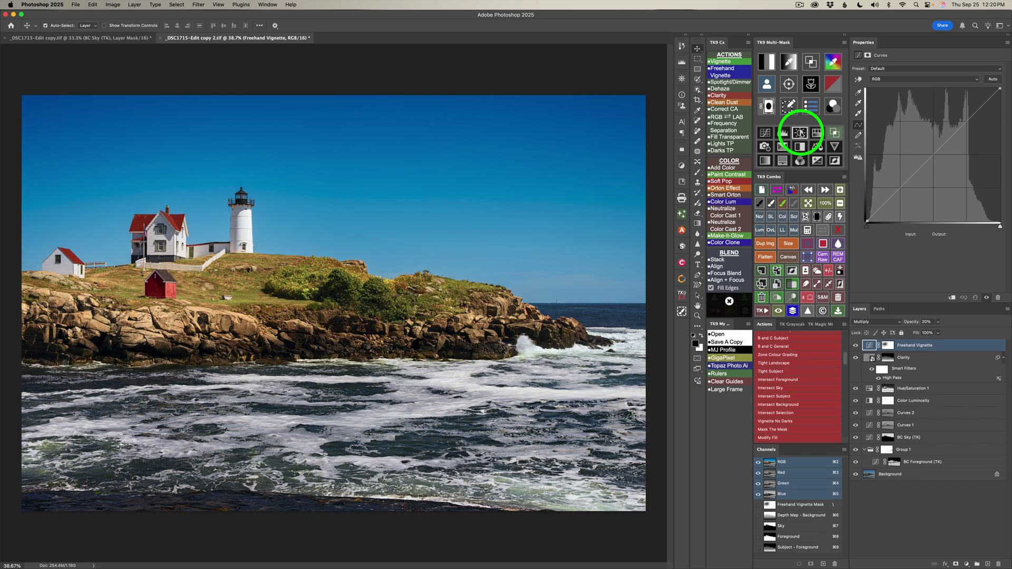
left_click(800, 133)
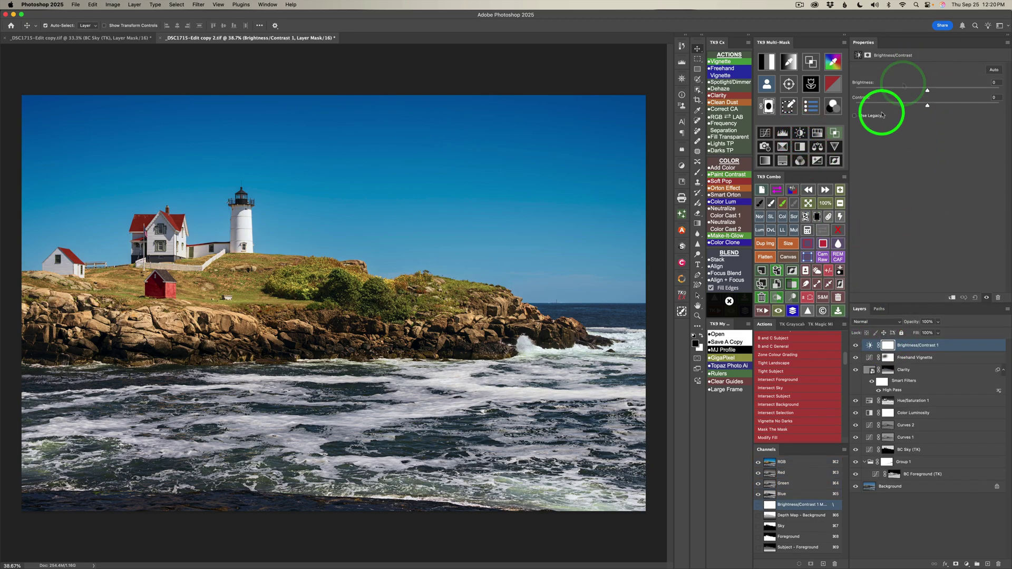
left_click(834, 133)
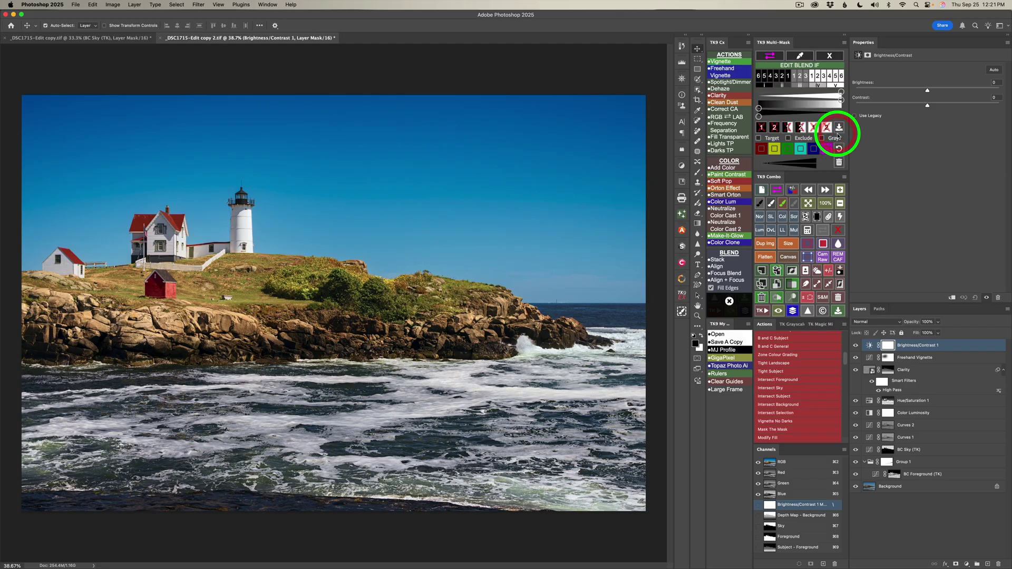
left_click(841, 78)
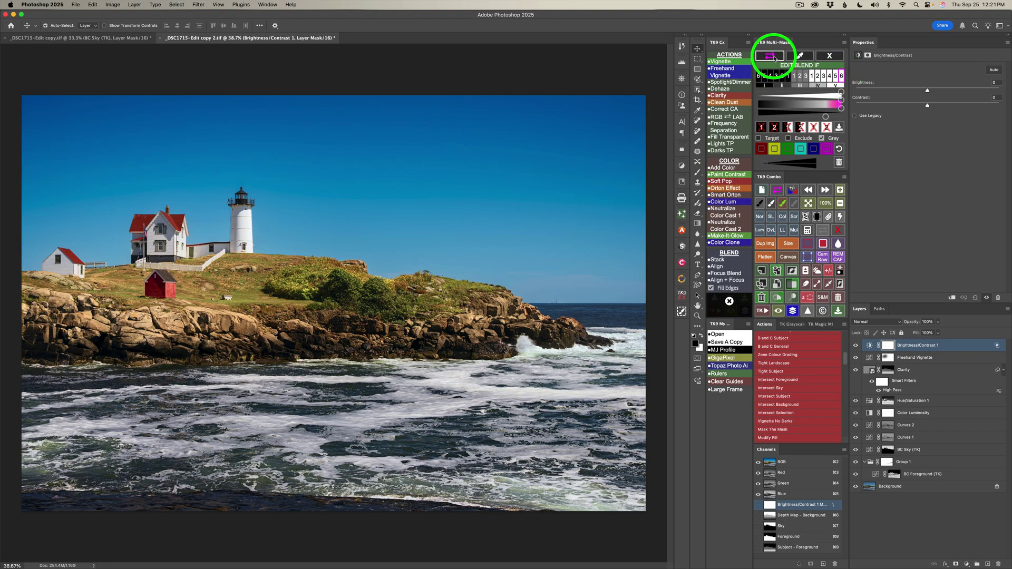
left_click(771, 57)
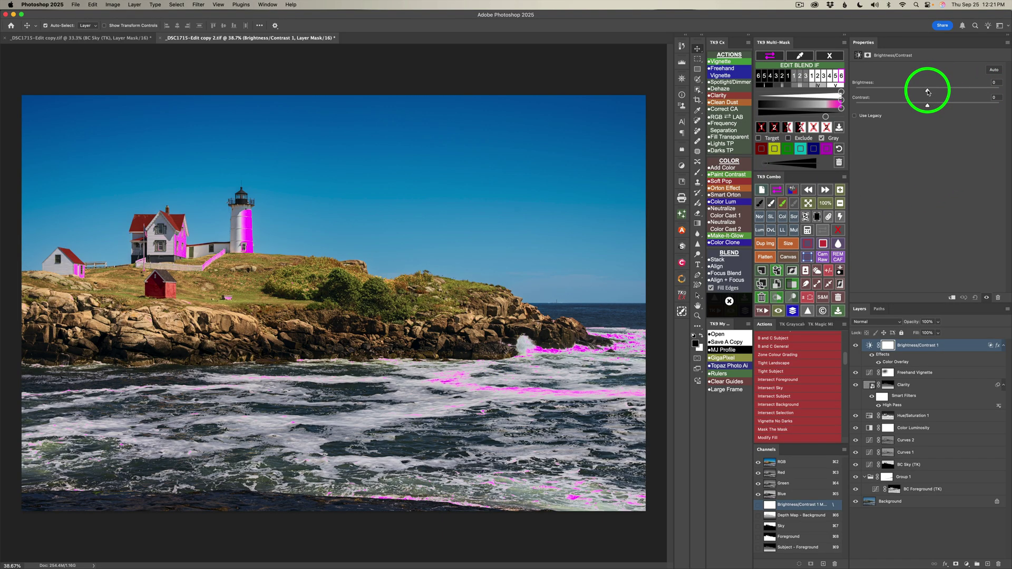
- Set the Brightness/Contrast layer's brightness to -17, remove the color overlay, compare the layer hidden and shown, and close Blend If editing
left_click_drag(928, 92, 921, 92)
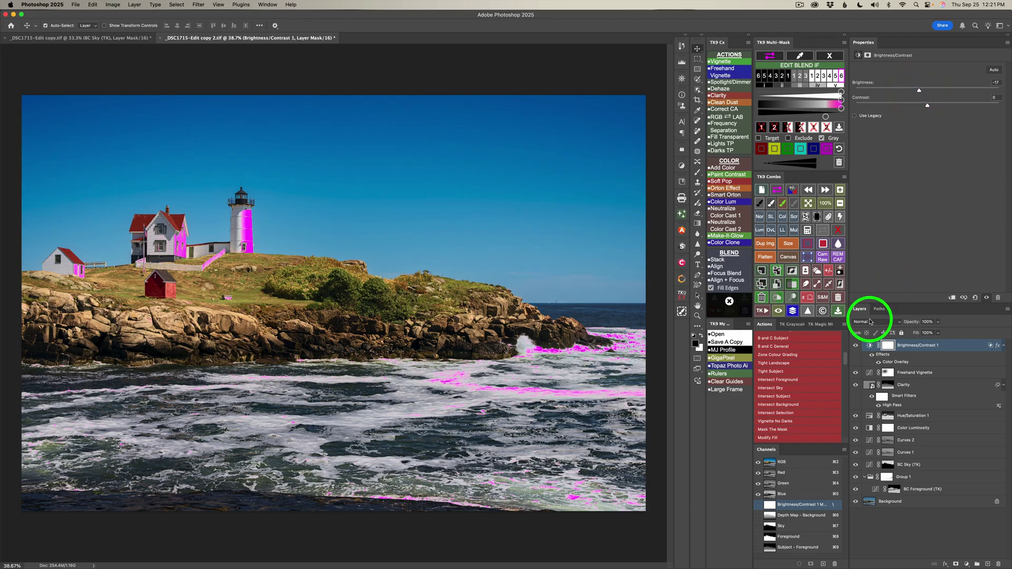
left_click(771, 57)
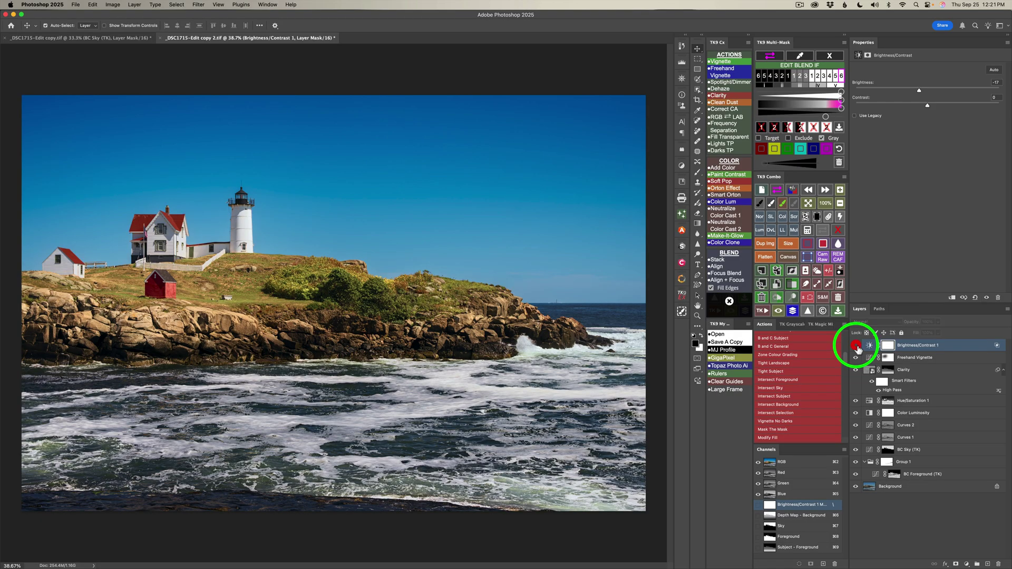
left_click(856, 345)
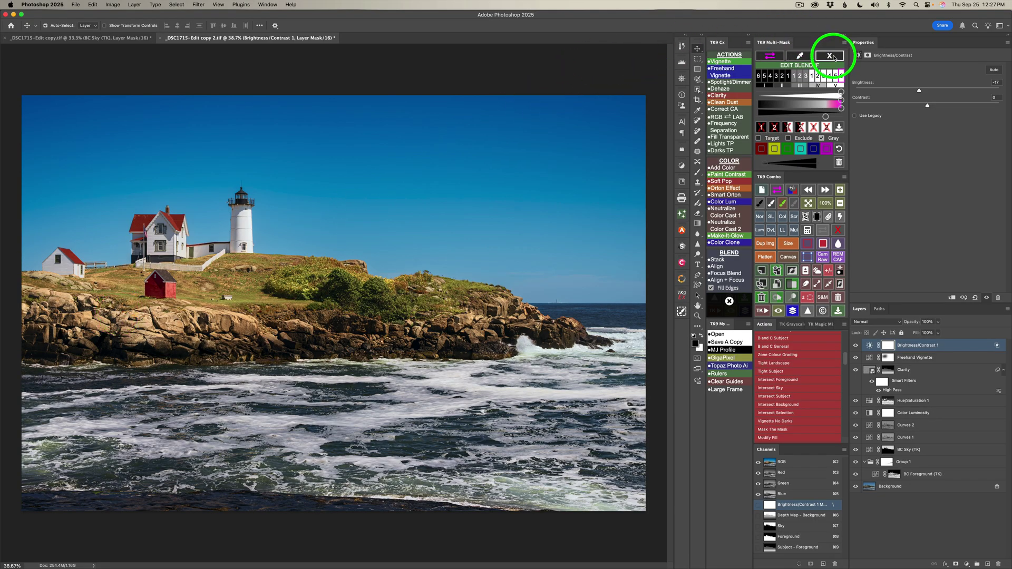
left_click(831, 56)
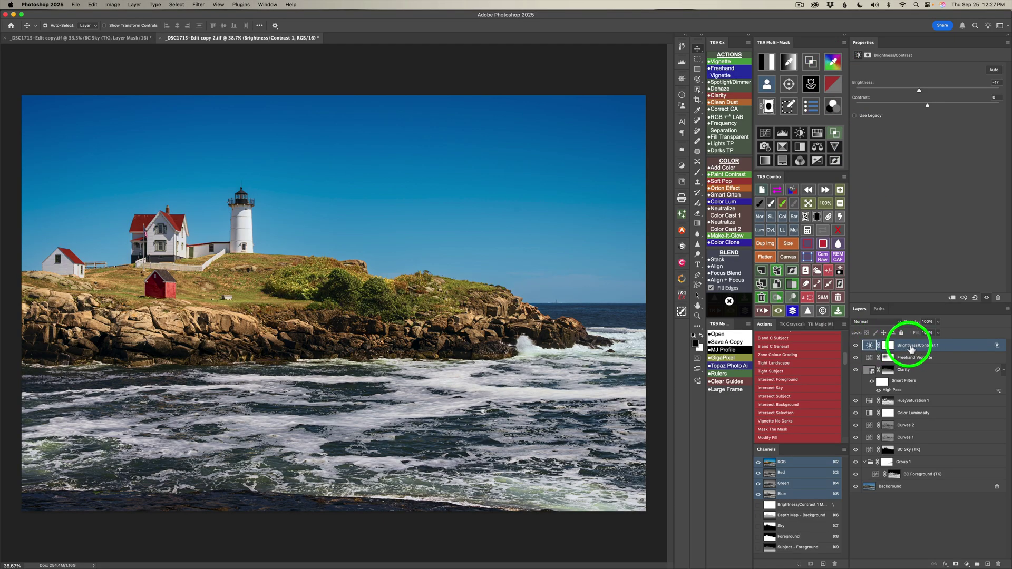
- Build a tonal mask from a light tone sampled on the sunlit rocks and output it as a Burn (black paint) layer
left_click(789, 62)
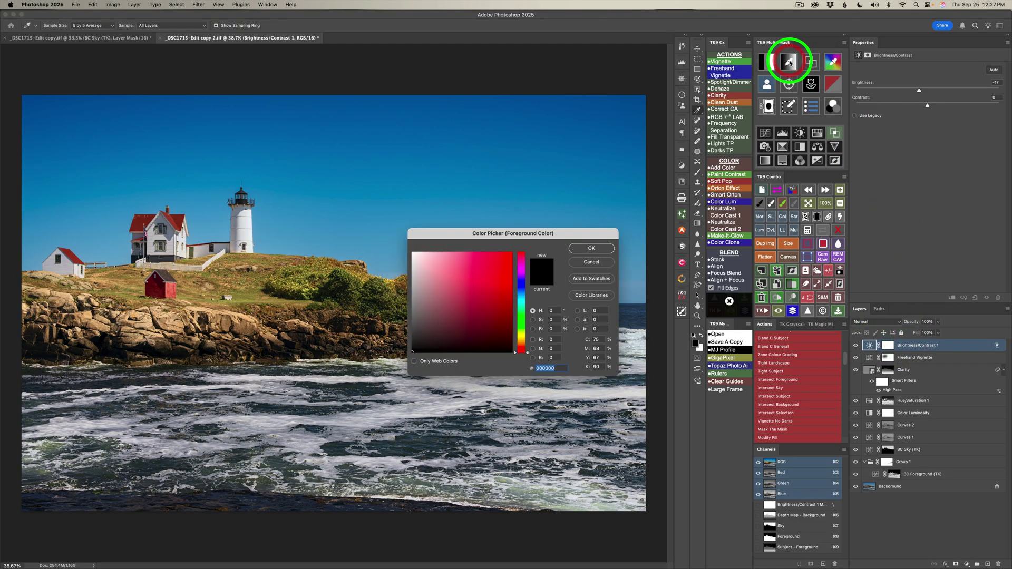
left_click(160, 310)
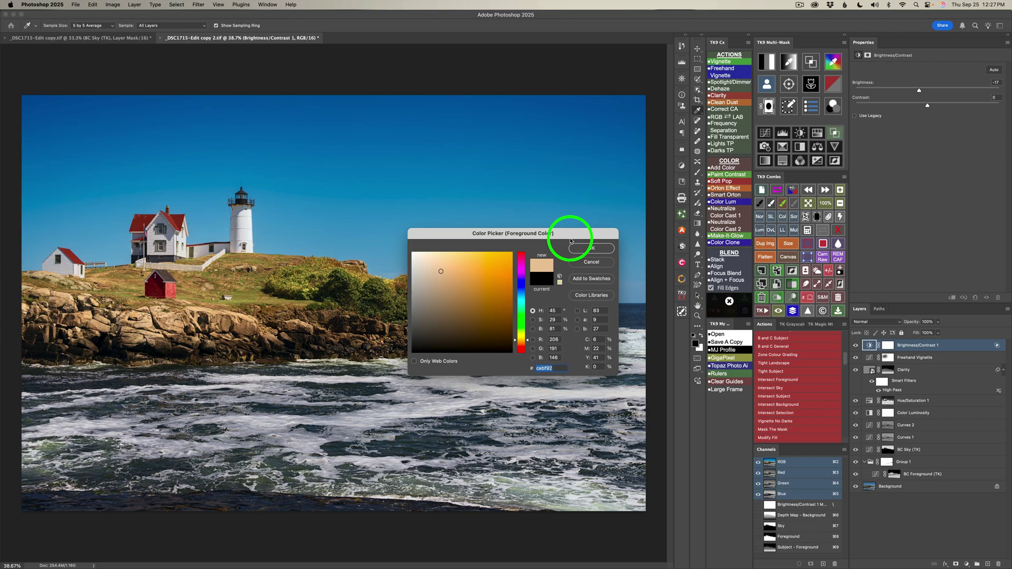
left_click(573, 247)
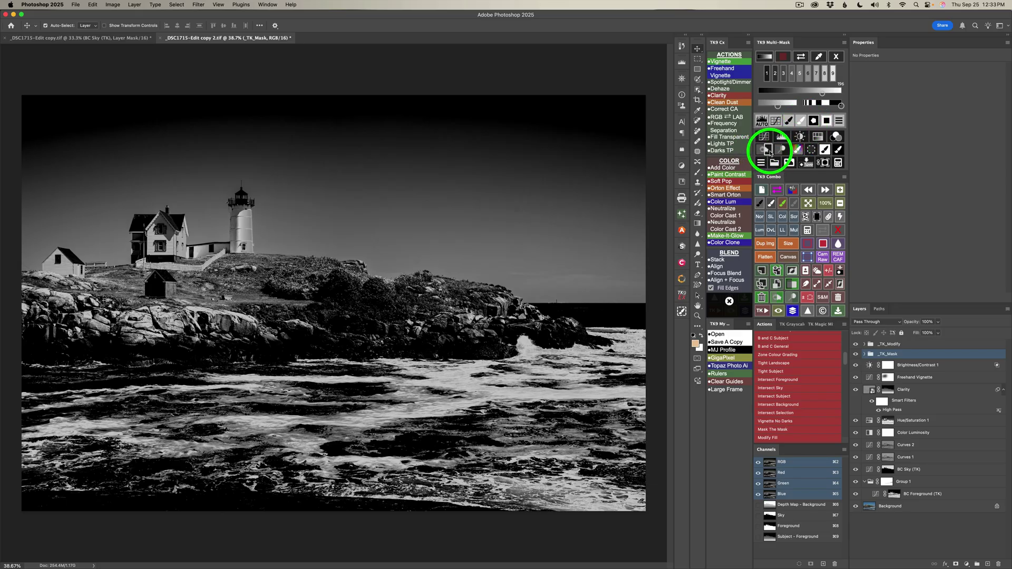
left_click(768, 151)
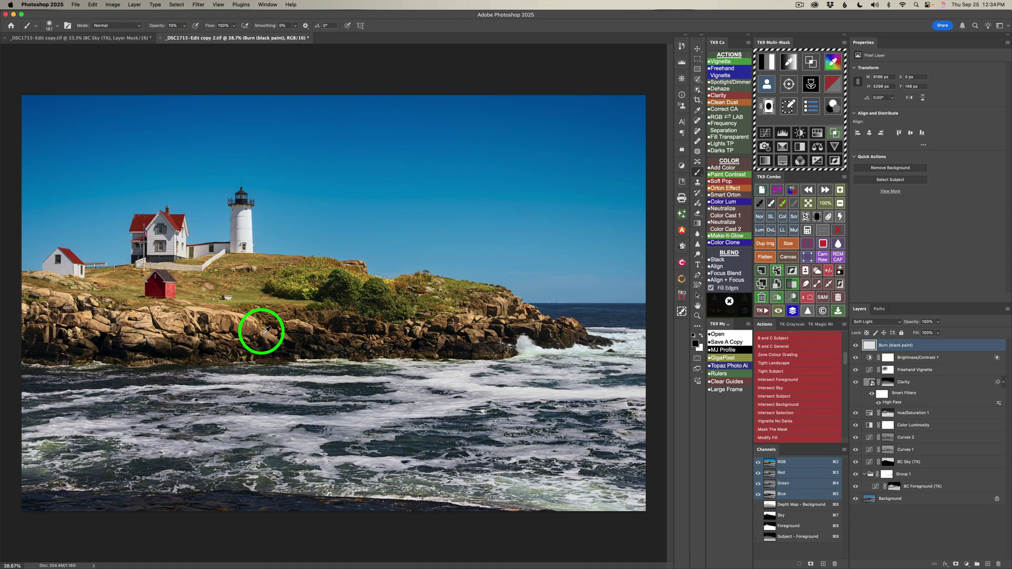
- Burn the brightest shoreline rocks with a 382-pixel brush, compare the burn layer hidden and shown, and drop the selection
key("bracketright")
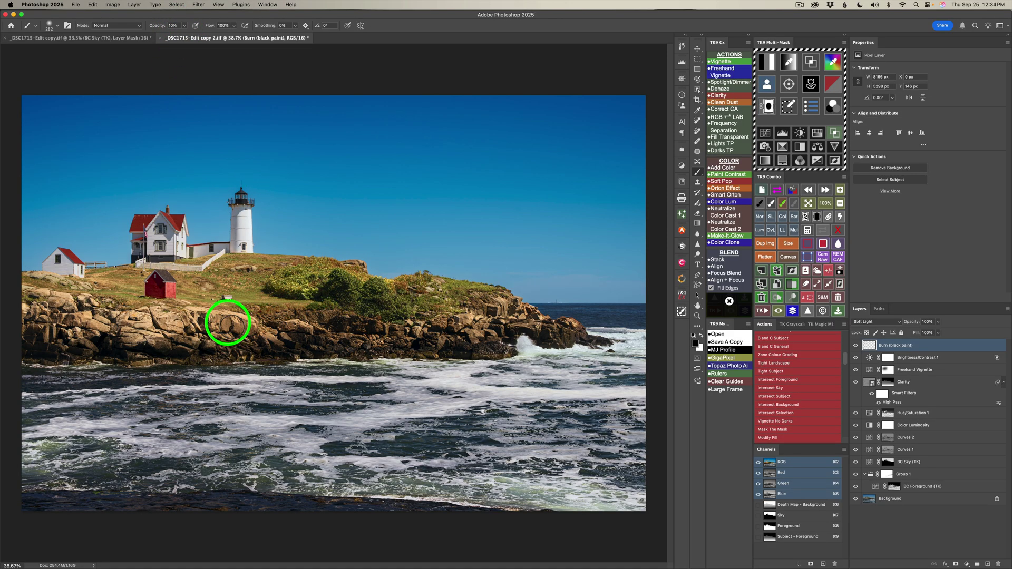
mouse_move(235, 322)
left_mouse_down()
mouse_move(116, 323)
mouse_move(201, 321)
mouse_move(180, 316)
mouse_move(118, 328)
mouse_move(185, 333)
mouse_move(113, 334)
mouse_move(162, 335)
mouse_move(144, 330)
mouse_move(163, 315)
mouse_move(134, 327)
mouse_move(241, 322)
mouse_move(126, 326)
mouse_move(143, 332)
mouse_move(87, 322)
mouse_move(84, 305)
mouse_move(43, 300)
mouse_move(89, 292)
mouse_move(39, 285)
mouse_move(57, 293)
mouse_move(26, 288)
mouse_move(64, 316)
mouse_move(37, 318)
mouse_move(20, 307)
mouse_move(73, 327)
mouse_move(230, 320)
mouse_move(168, 330)
mouse_move(238, 330)
left_mouse_up()
mouse_move(150, 329)
left_mouse_down()
mouse_move(127, 327)
mouse_move(151, 325)
left_mouse_up()
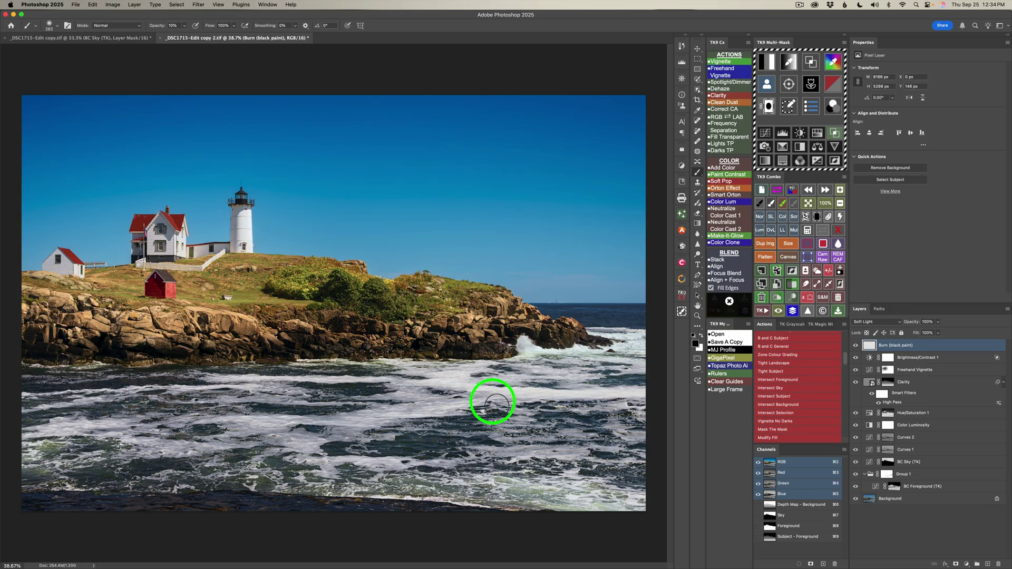
left_click(856, 347)
left_click(856, 346)
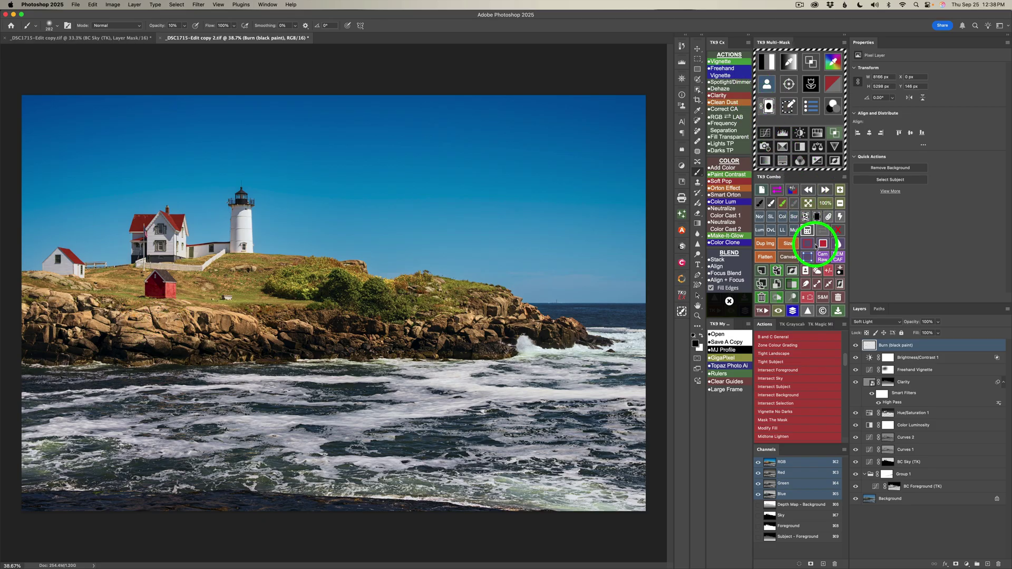
left_click(829, 270)
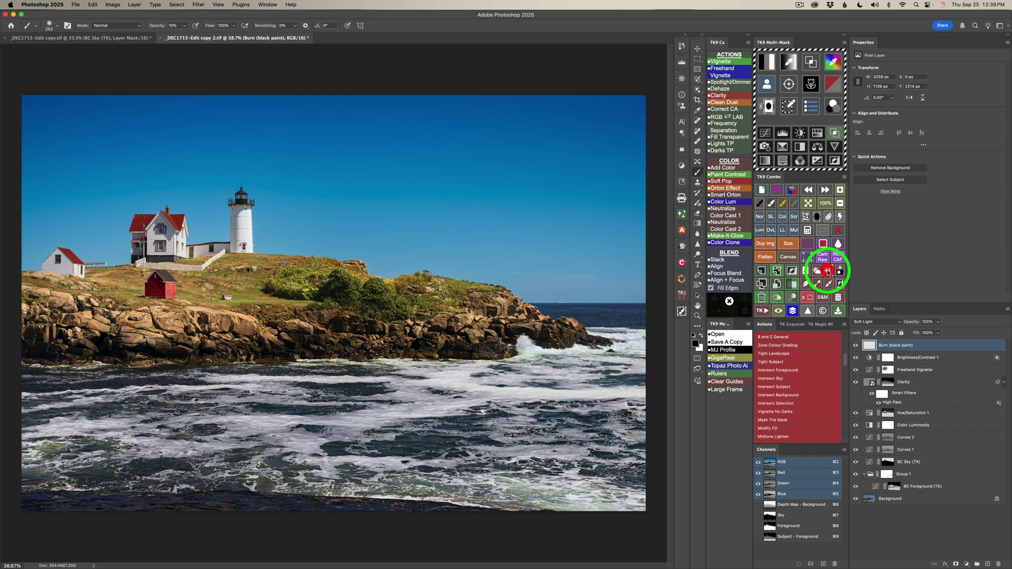
key("v")
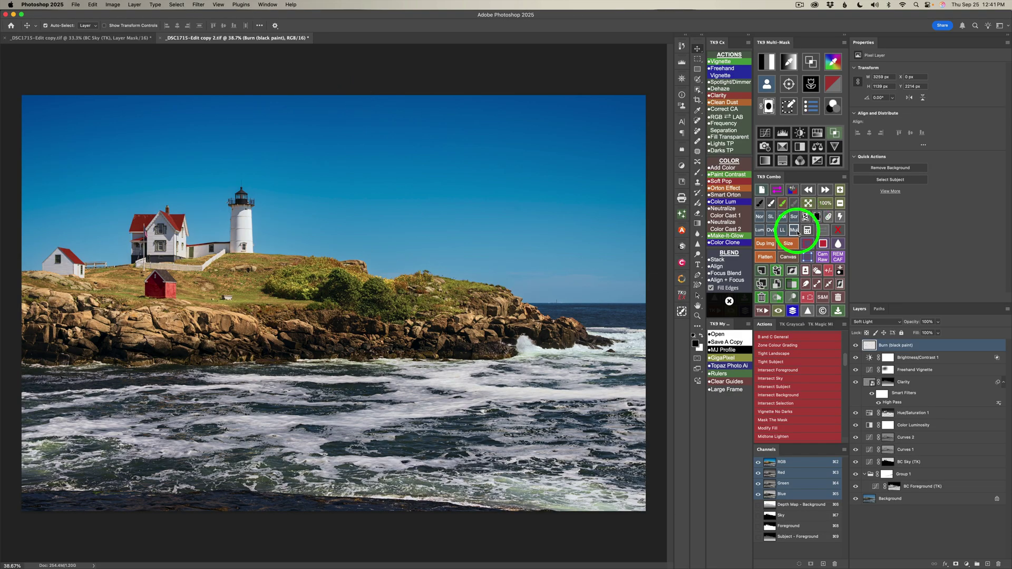
- Add a Multiply Brush layer and draw a linear white-to-black TK gradient on its mask from the image's upper edge down into the sky
left_click(794, 230)
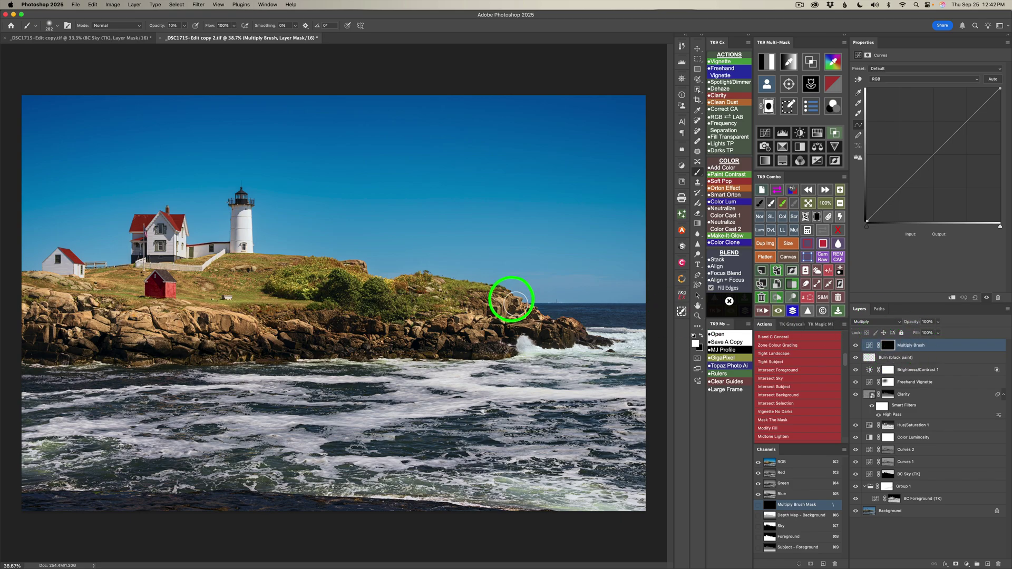
left_click(698, 224)
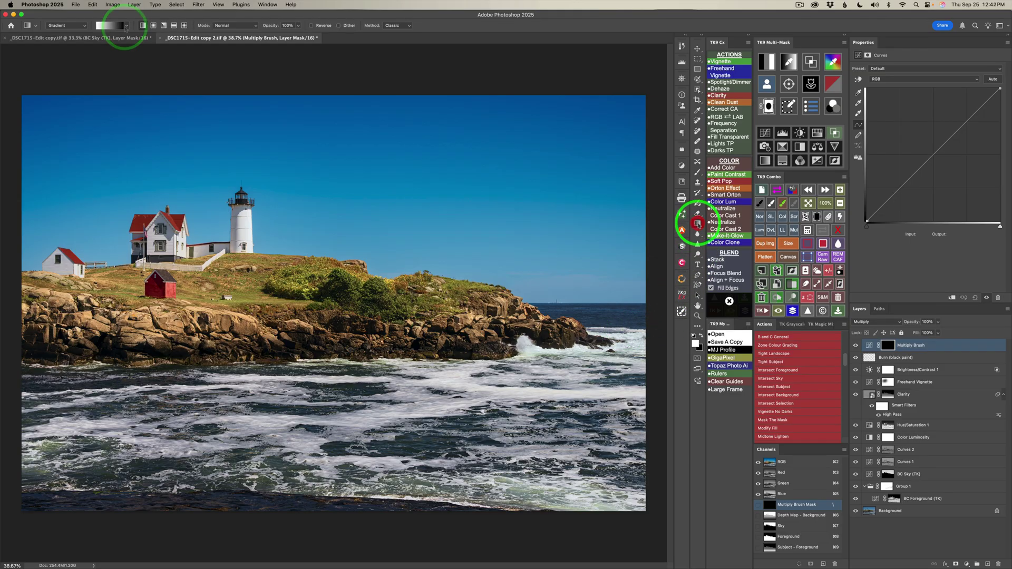
left_click(125, 26)
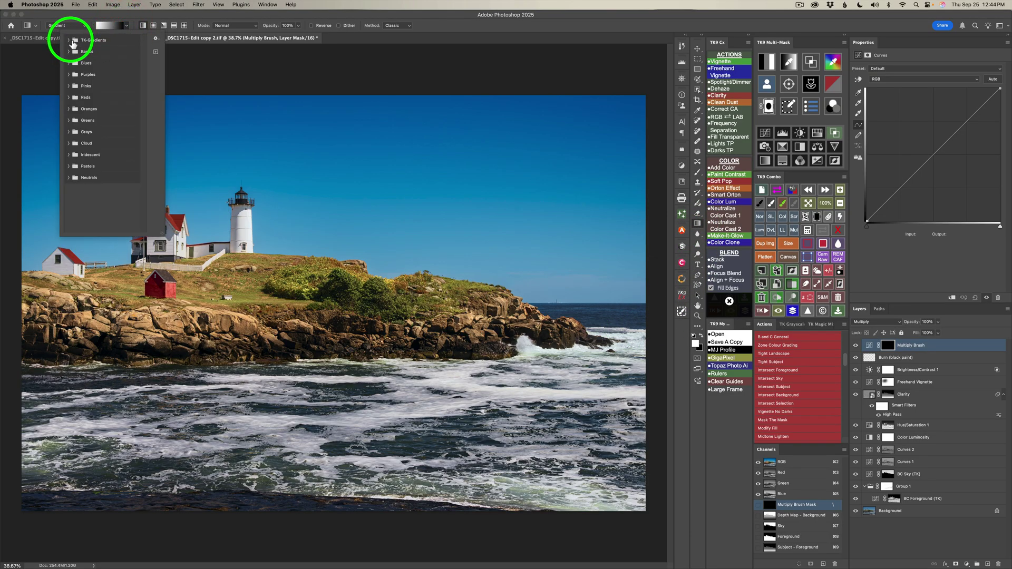
left_click(69, 41)
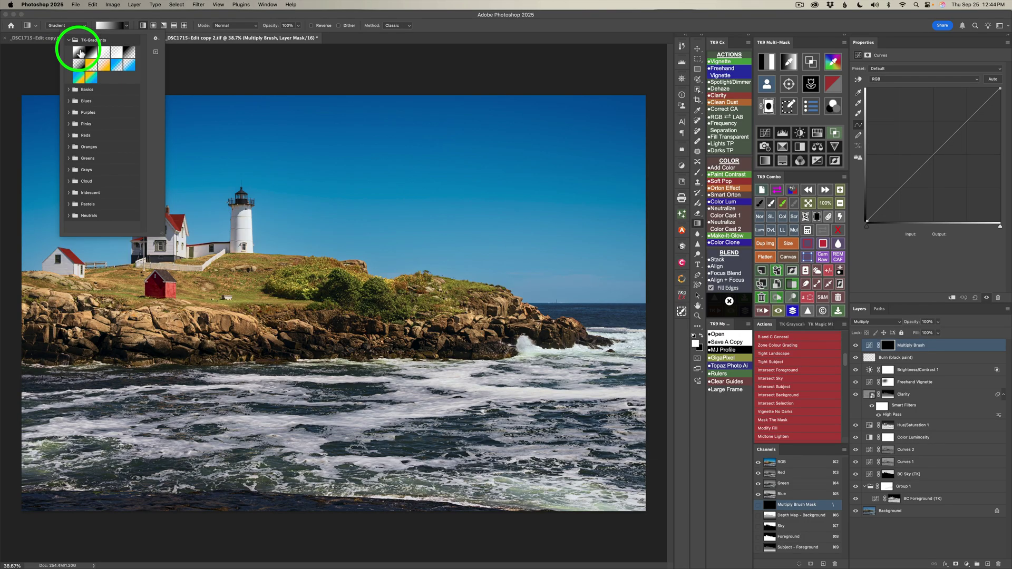
left_click(79, 52)
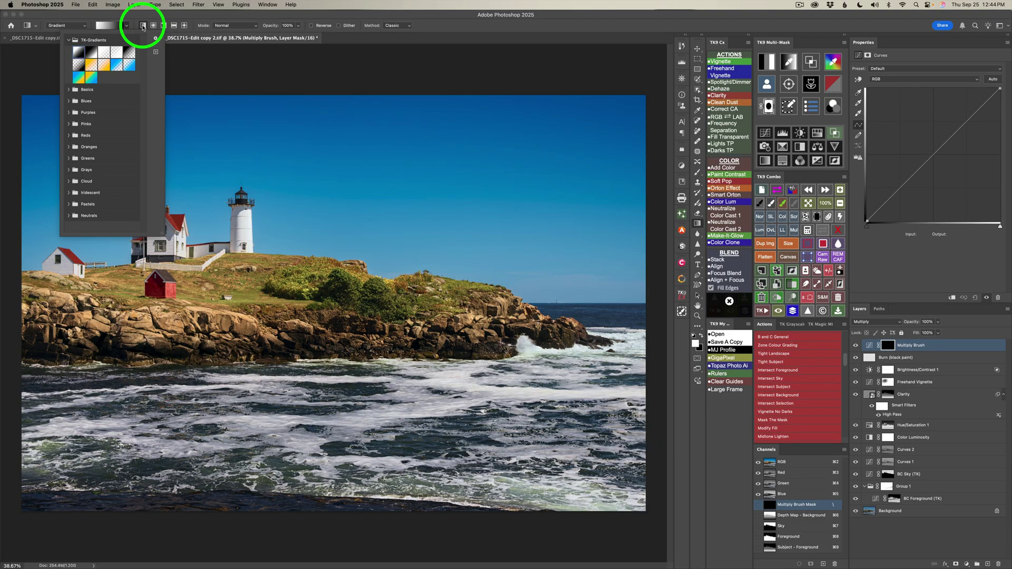
left_click(142, 26)
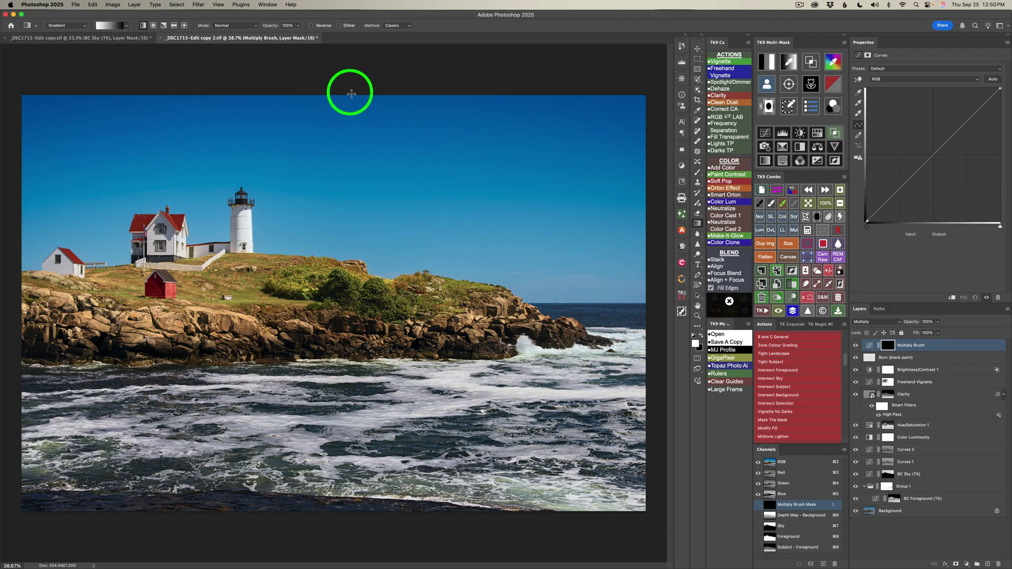
left_click_drag(351, 94, 349, 157)
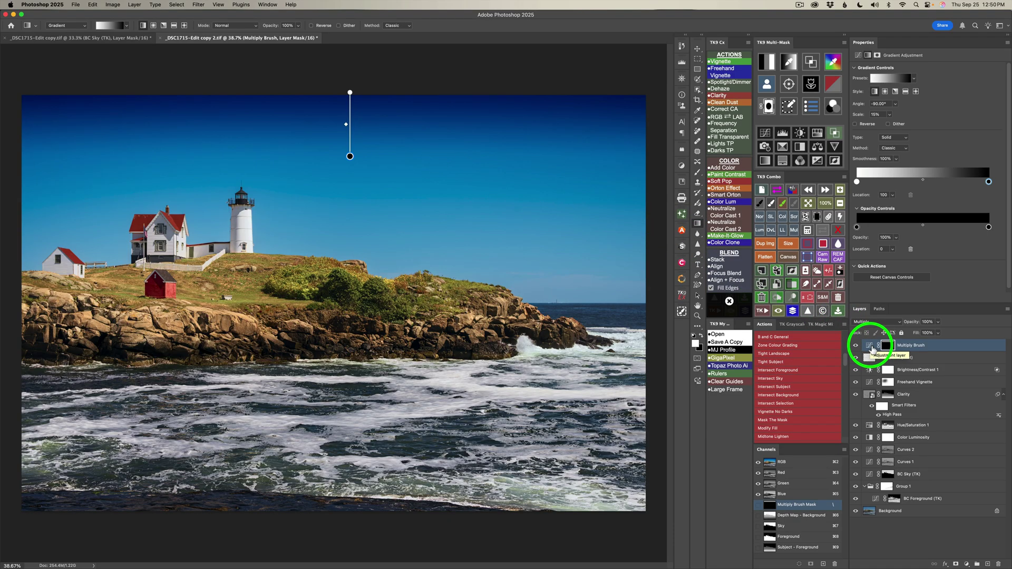
- Set the Multiply Brush layer's opacity to 12%, and compare the image with that layer hidden and with all edit layers hidden
left_click(870, 345)
left_click(937, 323)
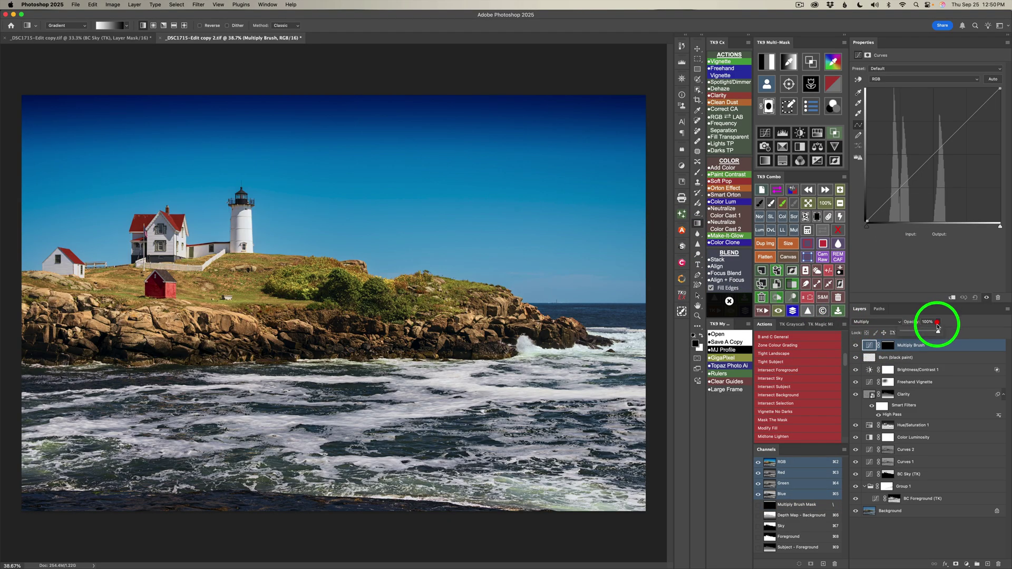
mouse_move(938, 327)
left_mouse_down()
mouse_move(885, 335)
mouse_move(906, 334)
left_mouse_up()
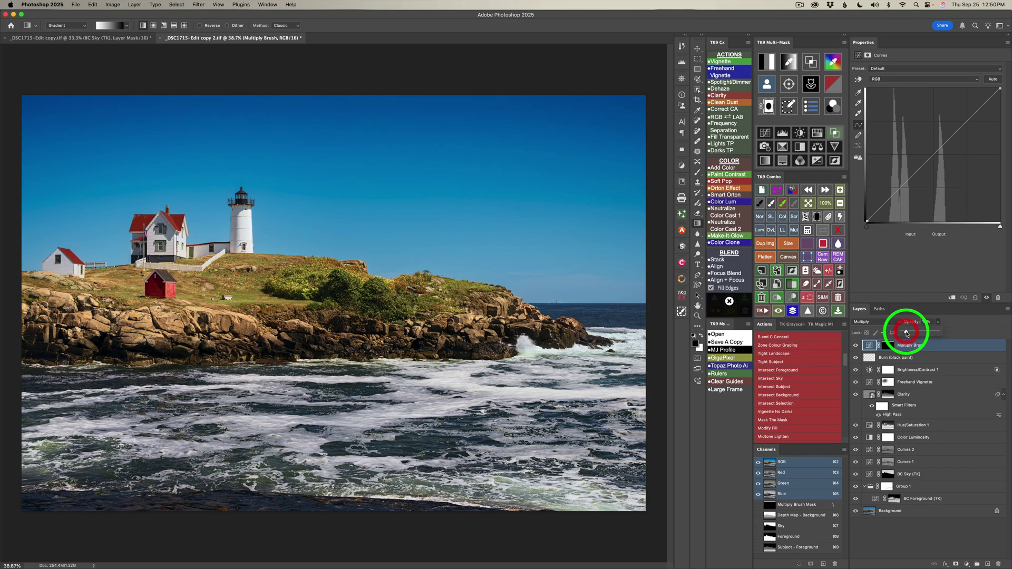
left_click(859, 348)
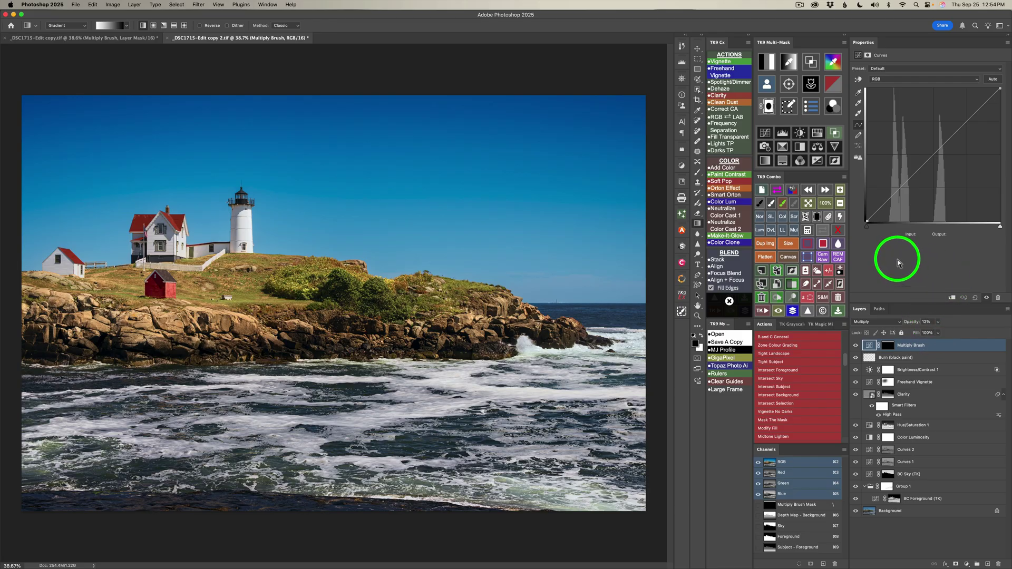
left_click(793, 311)
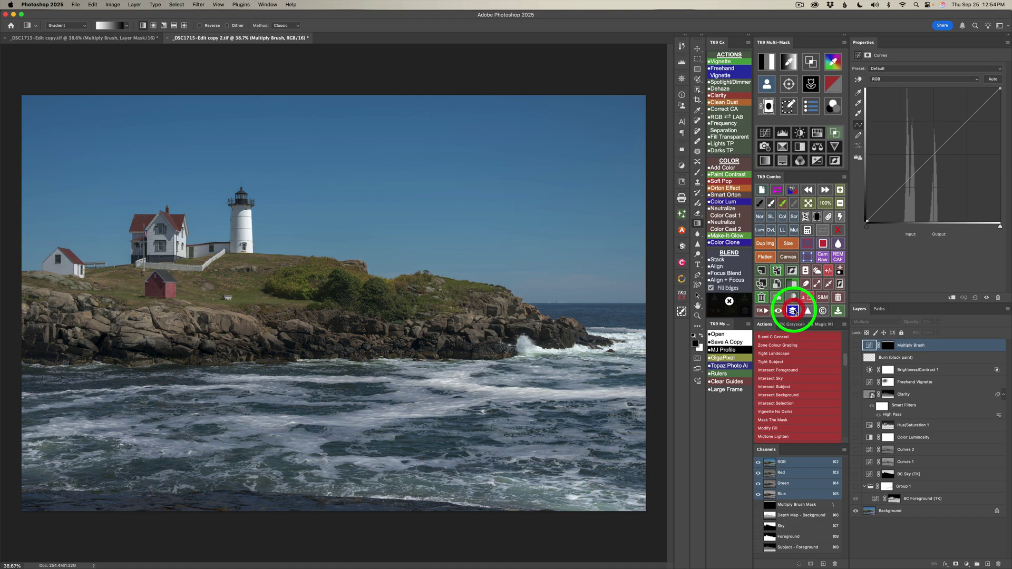
left_click(792, 311)
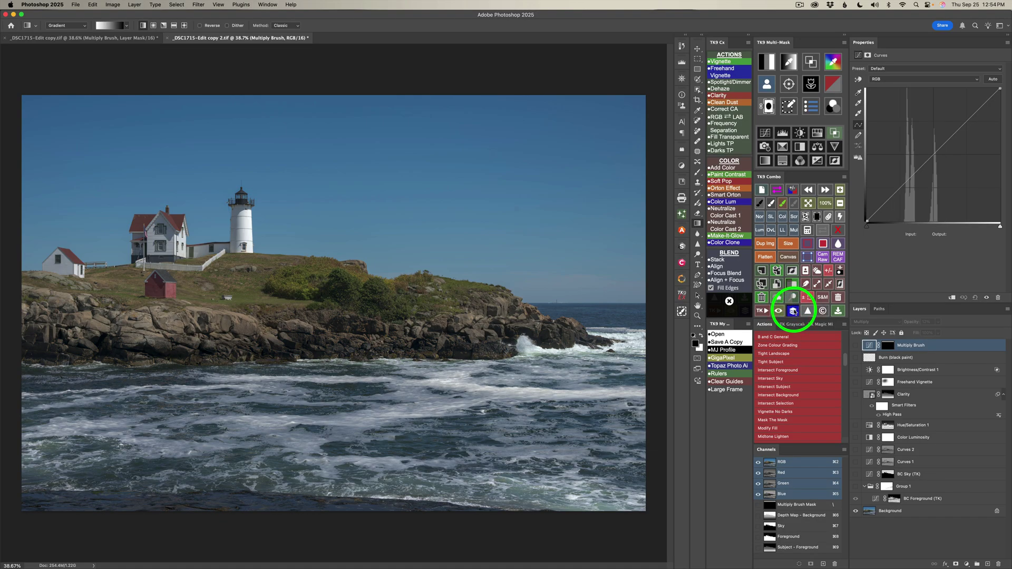